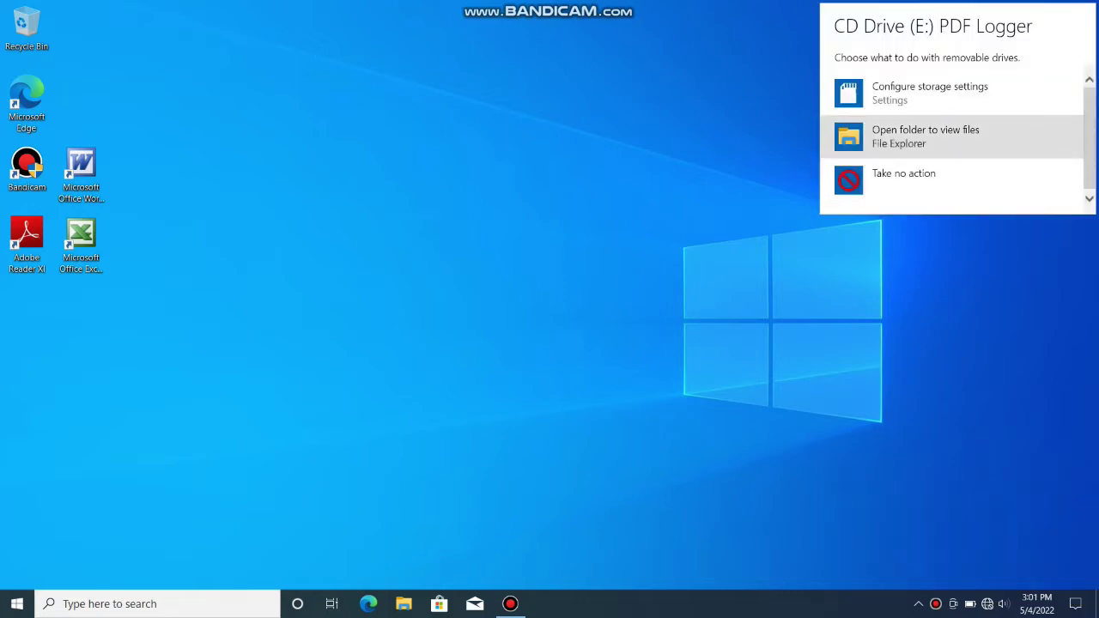
Open the logger drive's folder and launch the PDF Logger Configuration Tool from it
click(925, 136)
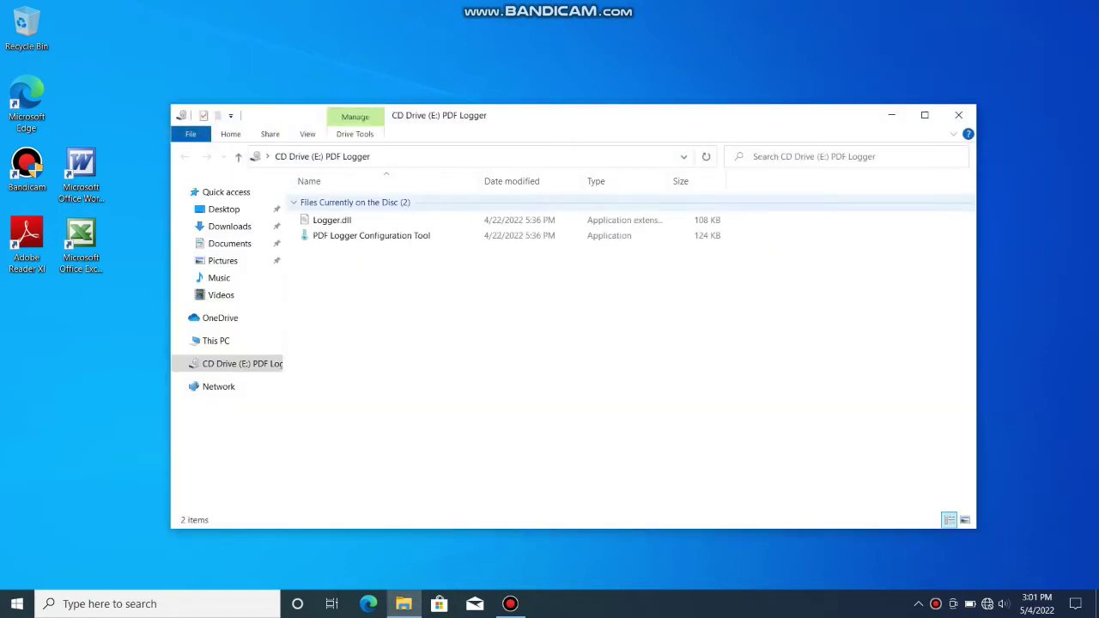
double_click(371, 235)
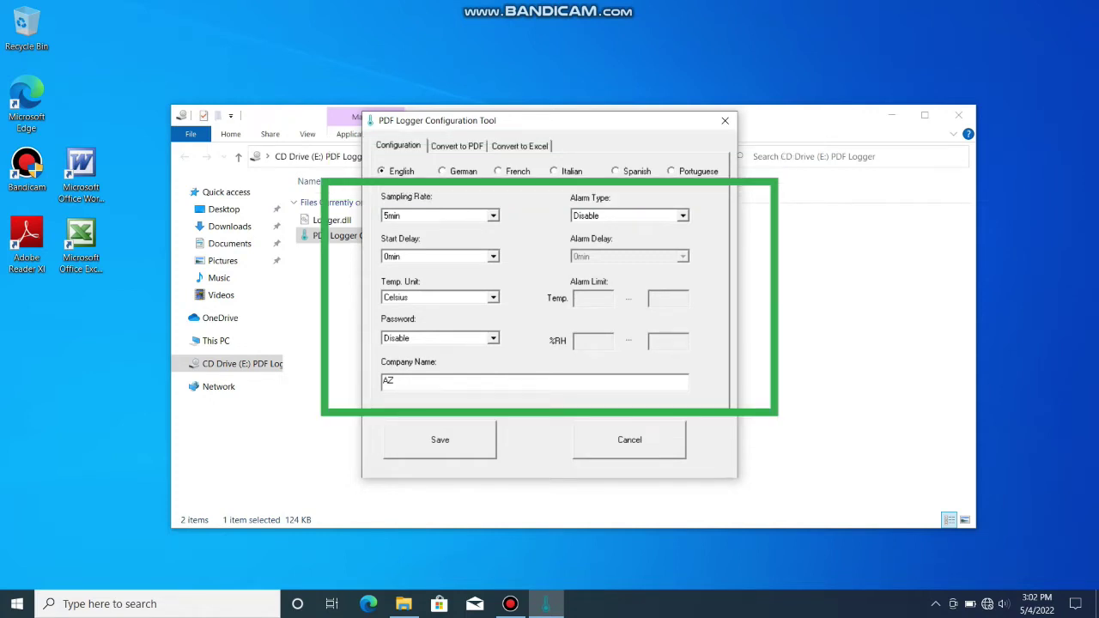
Choose a 30sec sampling rate and leave the start delay at 0min
key(alt+Down)
key(Up)
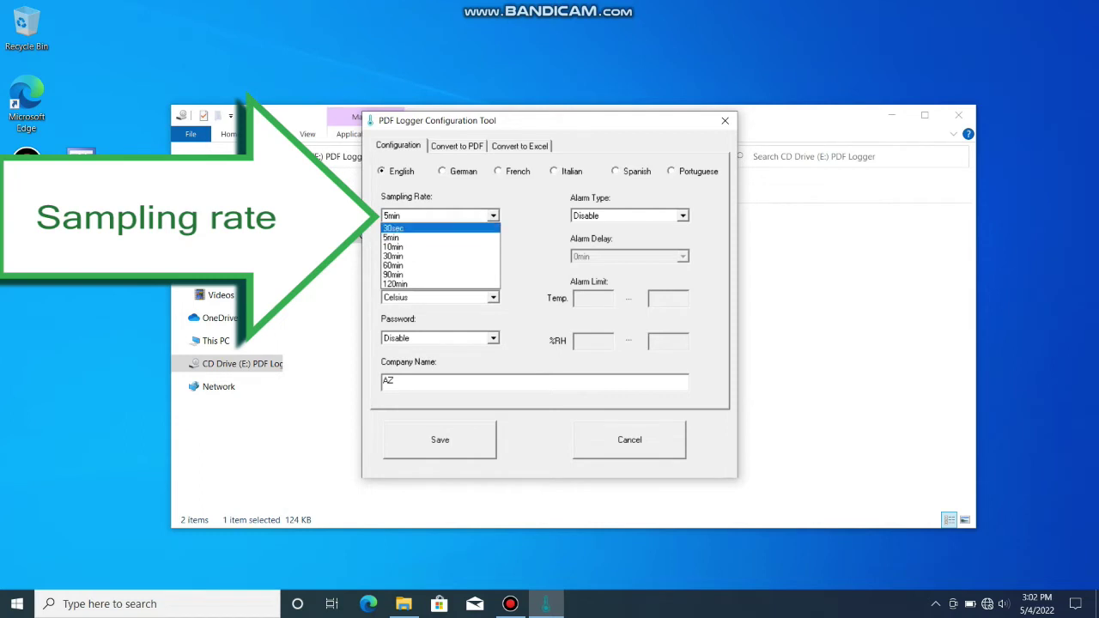
key(Down)
key(Down)
key(Down)
key(Down)
key(Down)
key(Down)
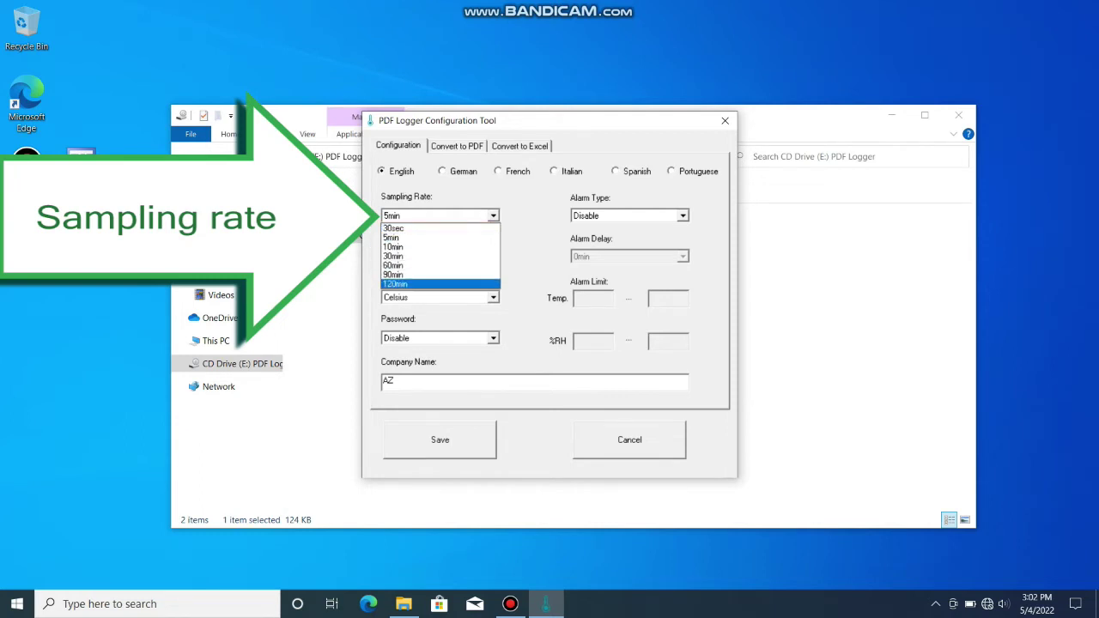
key(Up)
key(Up)
key(Up)
key(Up)
key(Up)
key(Up)
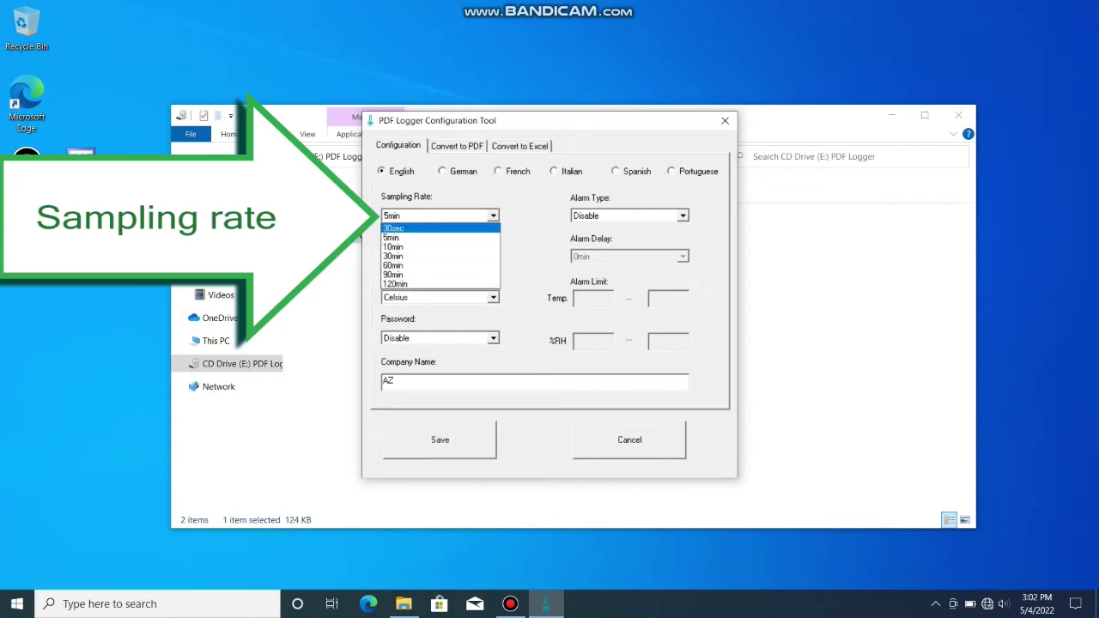
key(Return)
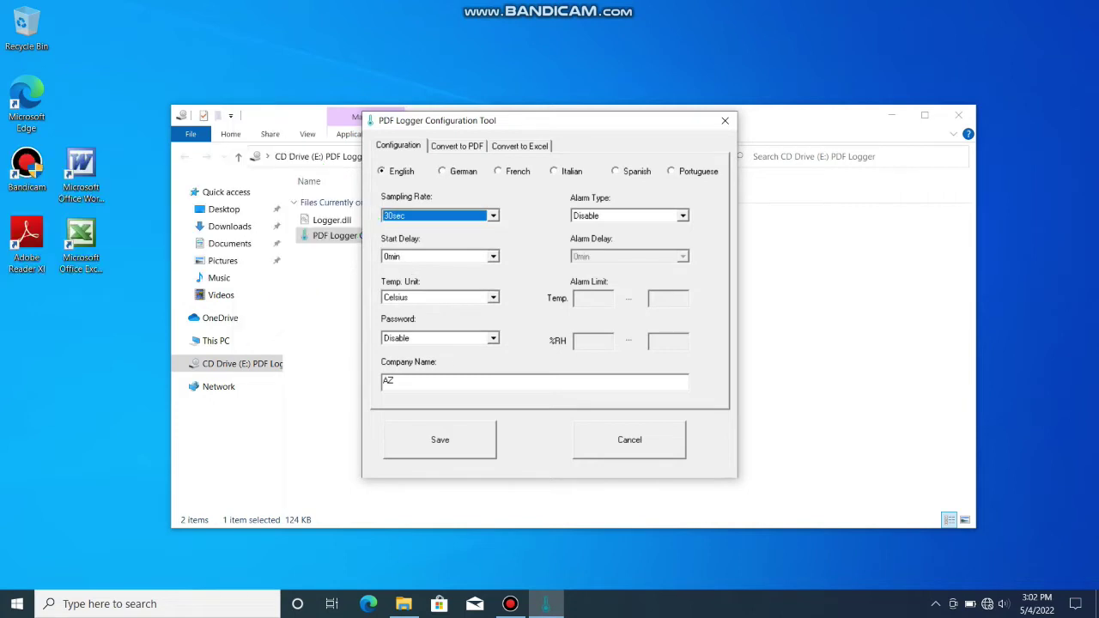
key(Tab)
key(alt+Down)
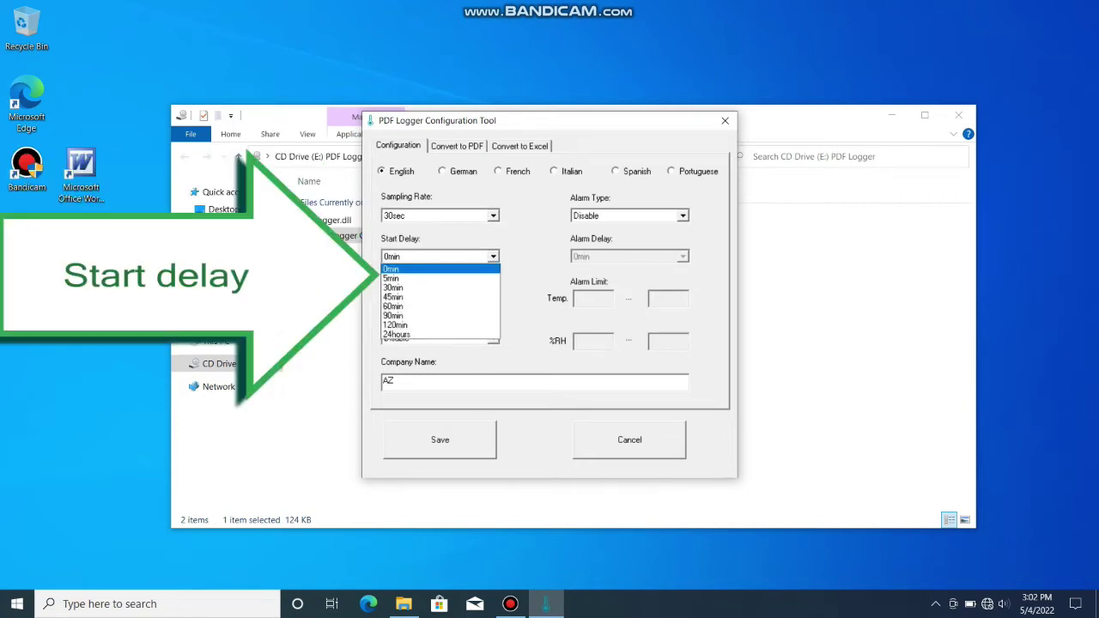
key(Down)
key(Down)
key(Down)
key(Down)
key(Down)
key(Down)
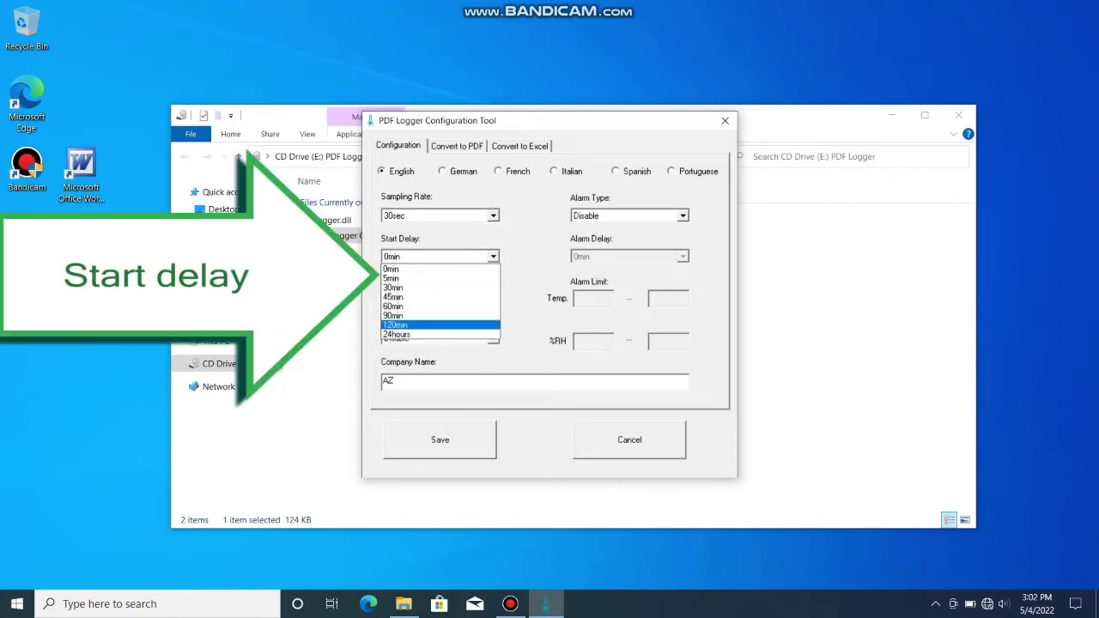
key(Down)
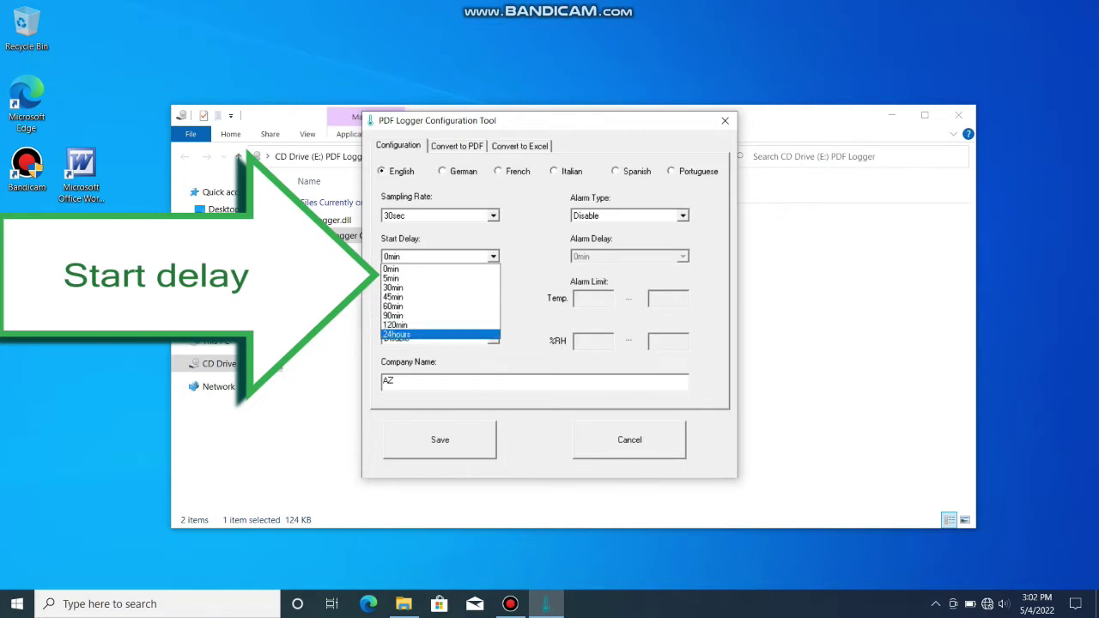
key(Home)
key(Return)
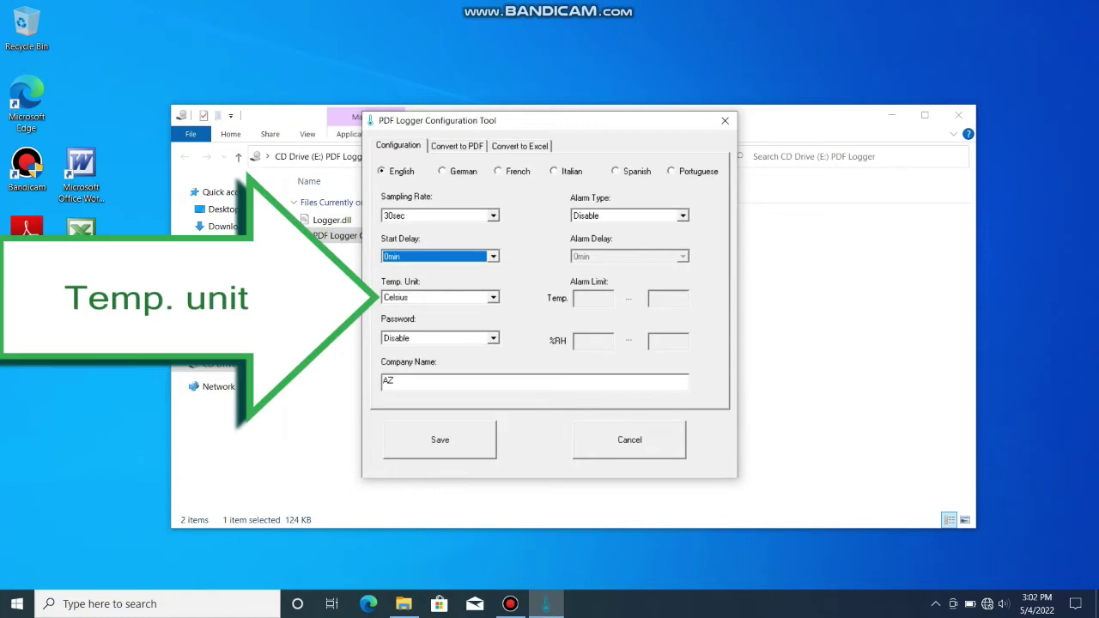
Keep the temperature unit on Celsius after previewing Fahrenheit
key(Tab)
key(alt+Down)
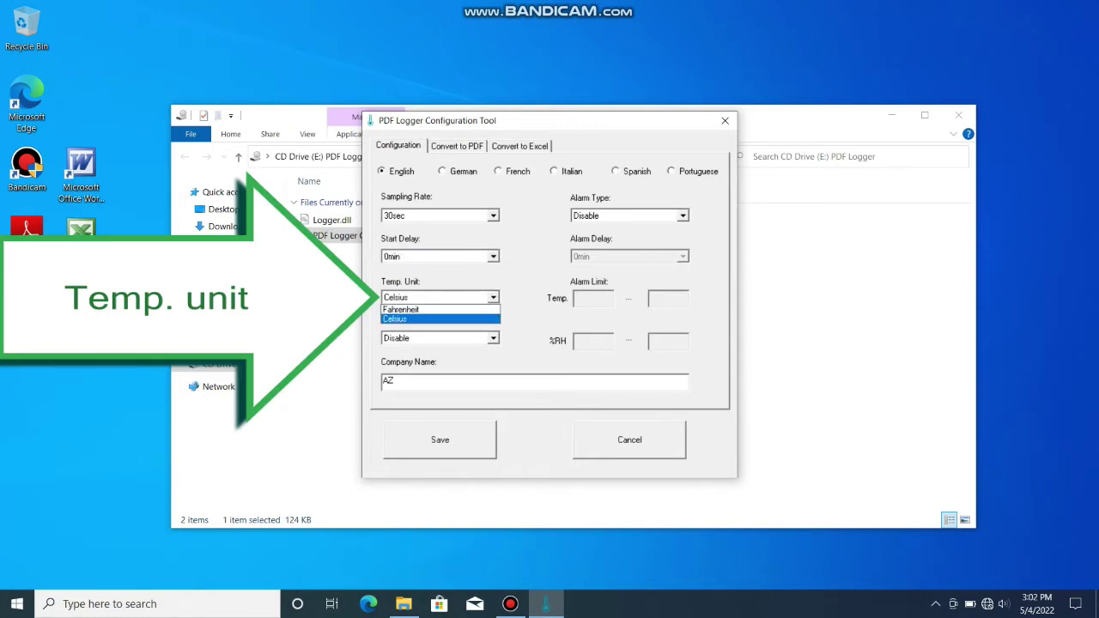
key(Down)
key(Up)
key(Down)
key(Return)
Set Password to Enable and enter and confirm a new password
key(Tab)
key(alt+Down)
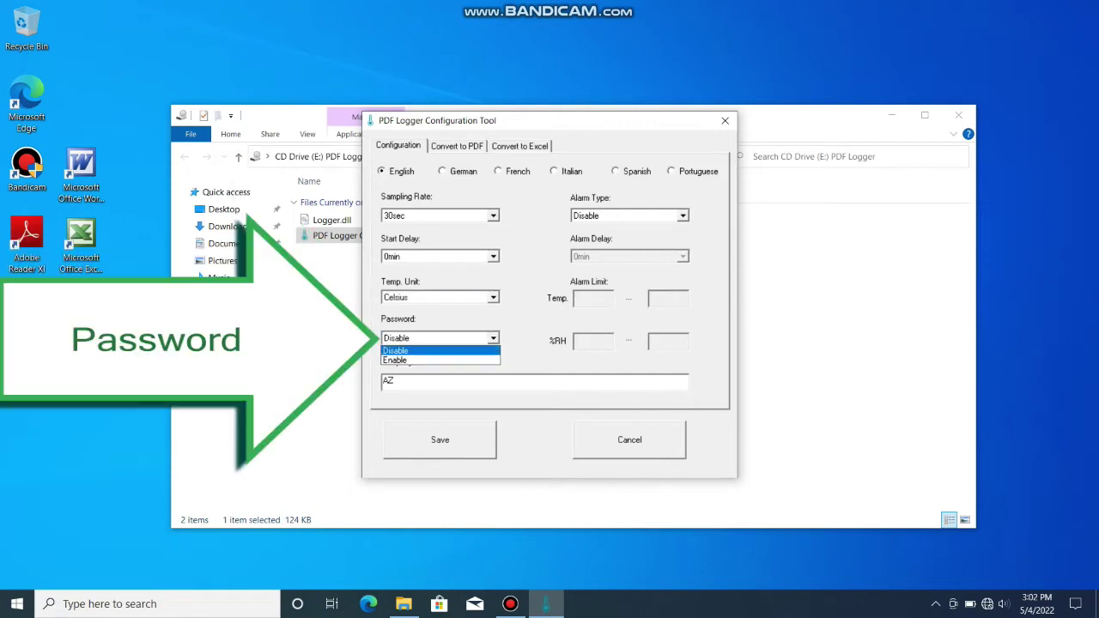
key(Down)
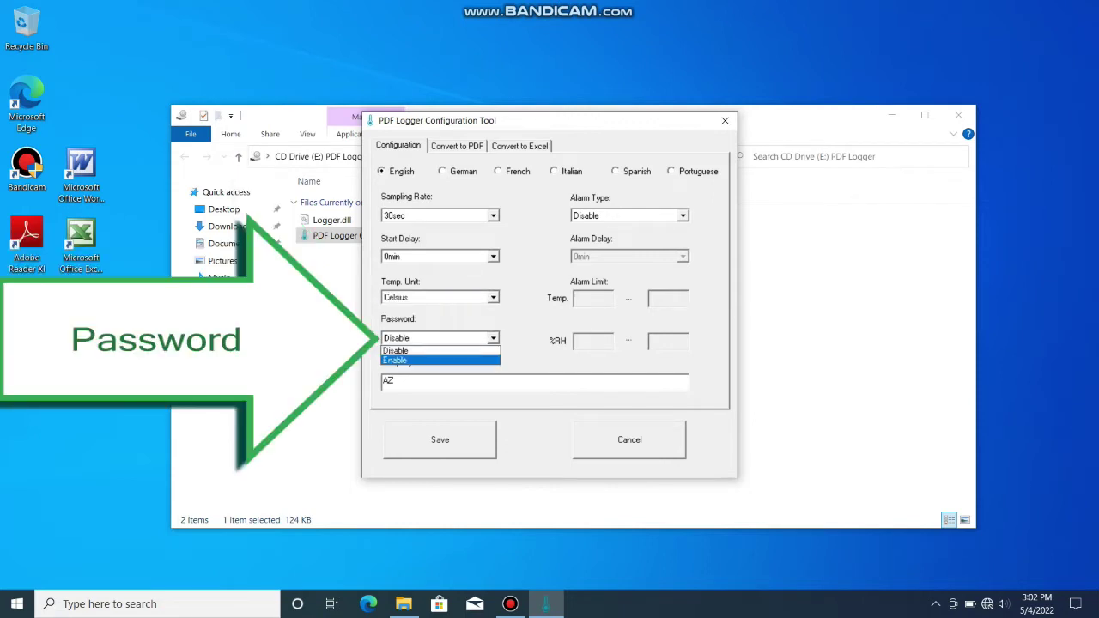
key(Return)
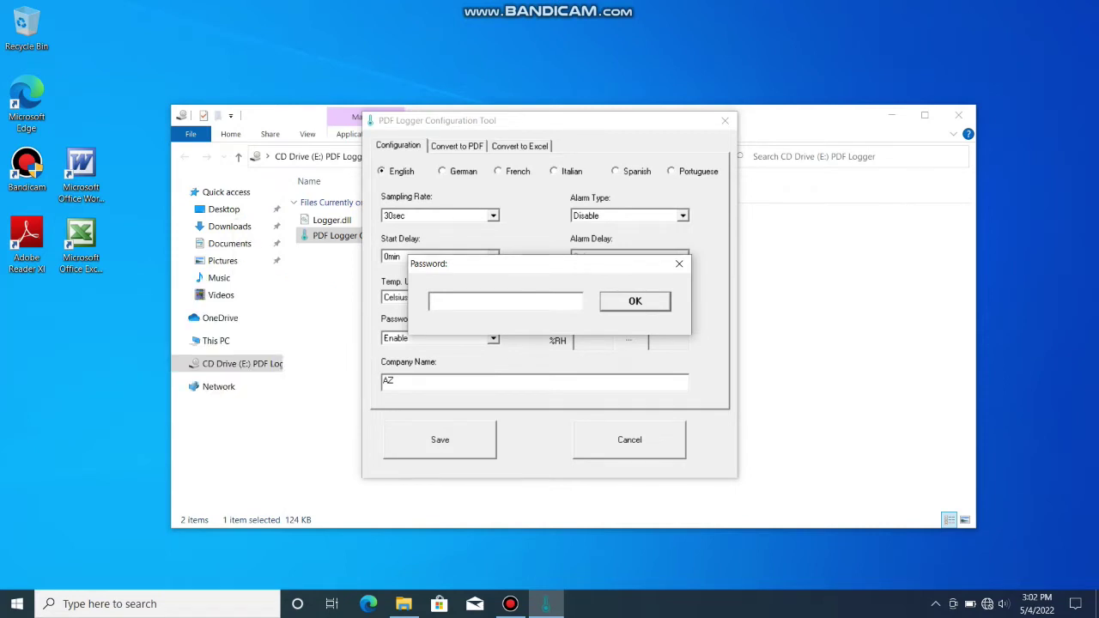
text(8888)
key(Return)
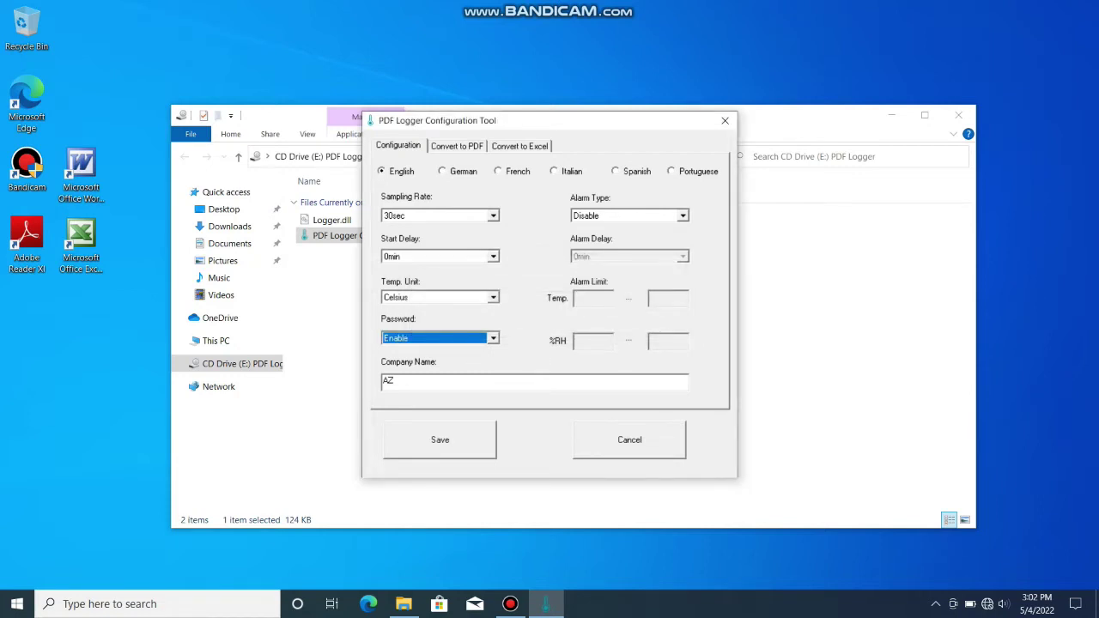
Change the company name to AZ1 and switch the alarm type to Single event
click(392, 380)
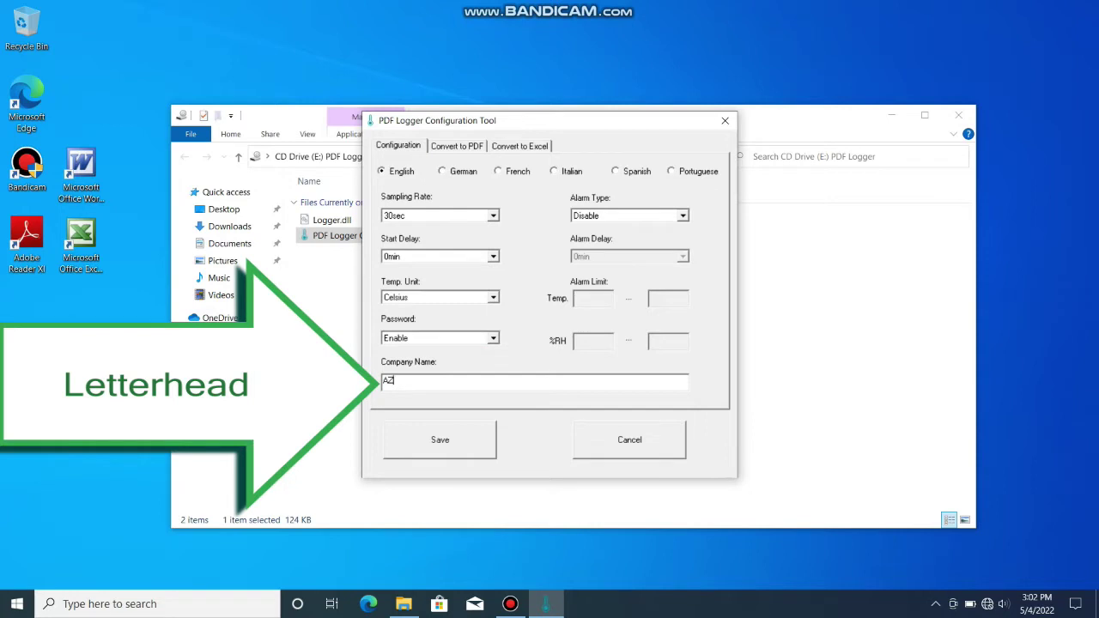
text(1)
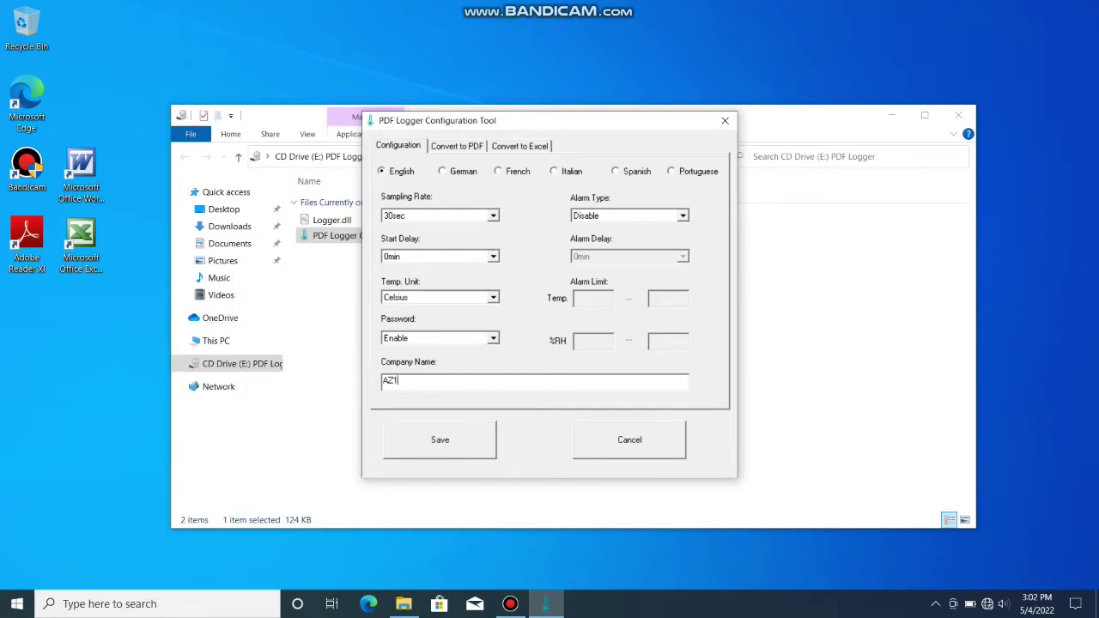
click(682, 215)
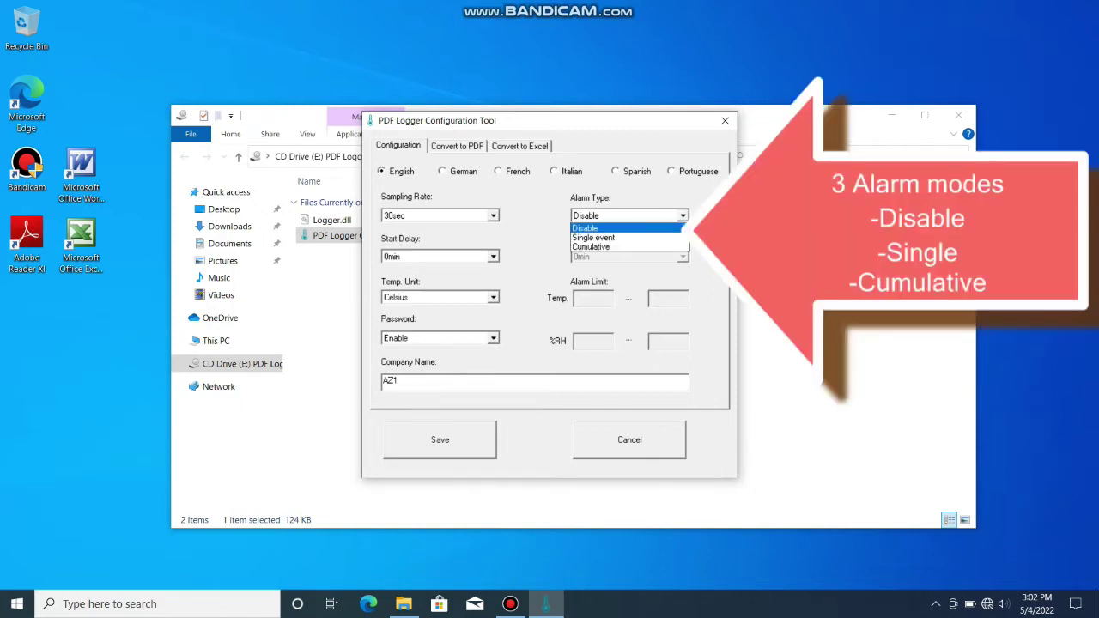
key(Down)
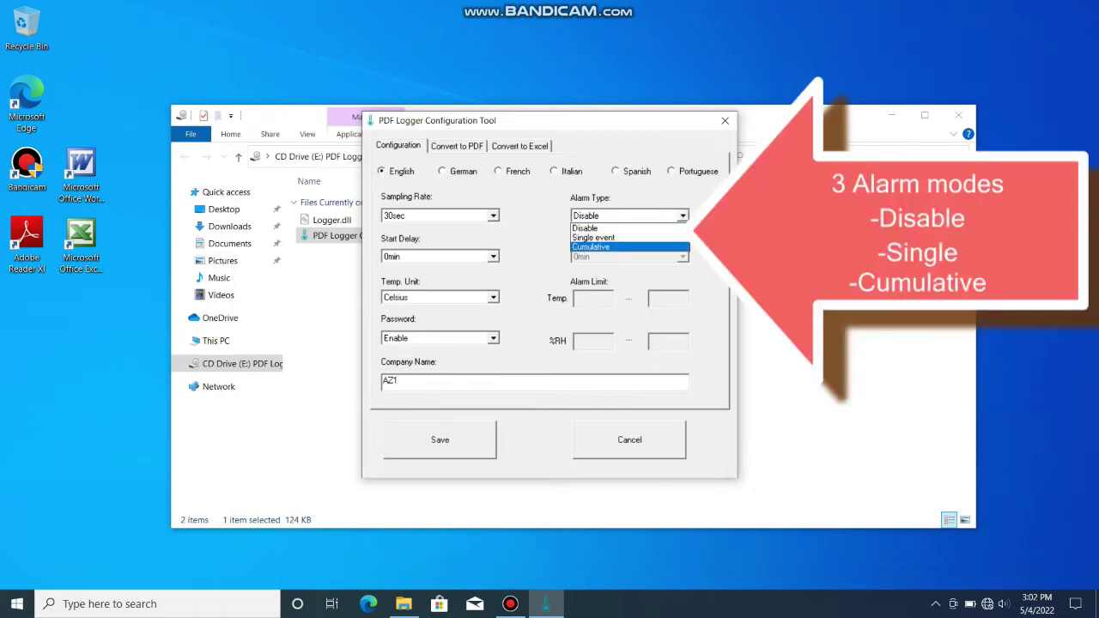
key(Up)
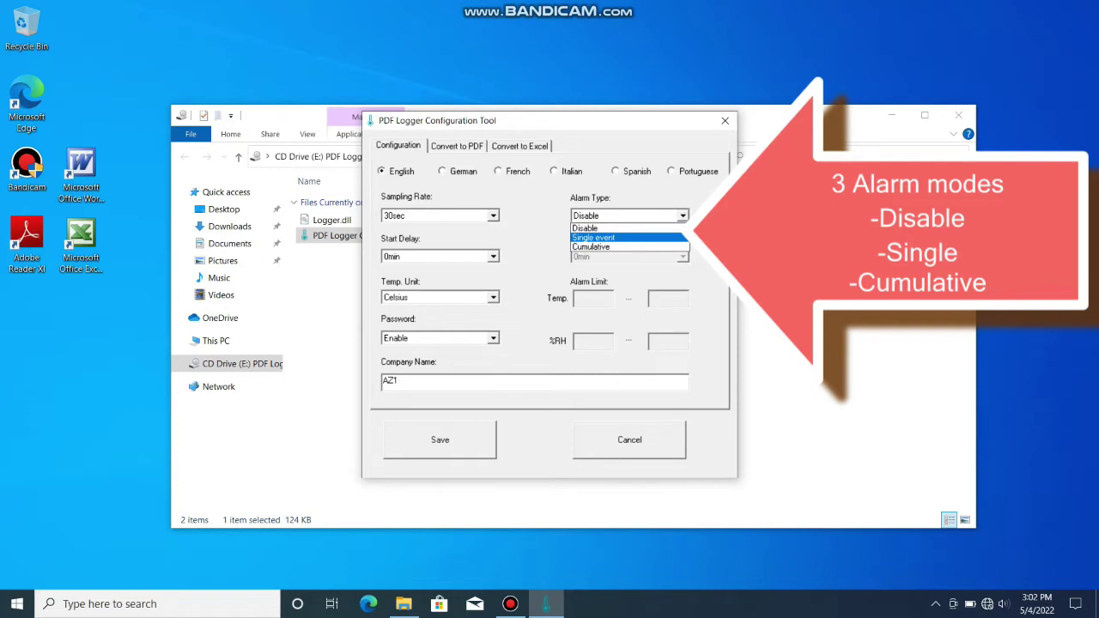
key(Up)
key(Return)
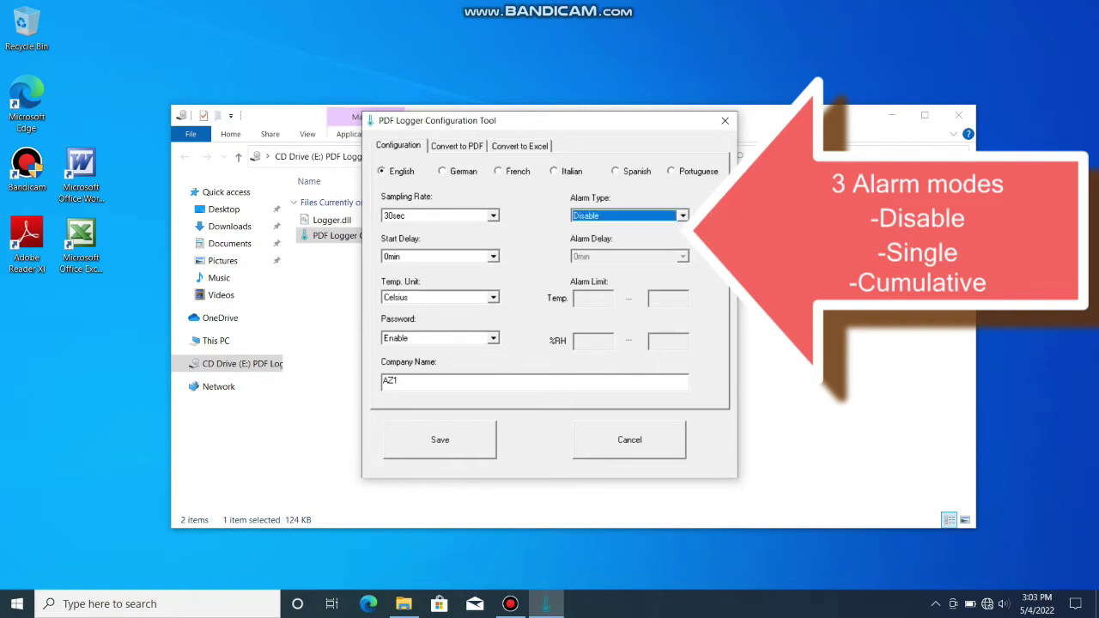
key(alt+Down)
key(Down)
Confirm Single event and enter alarm limits of 20–30 °C and 40–80 %RH
key(Return)
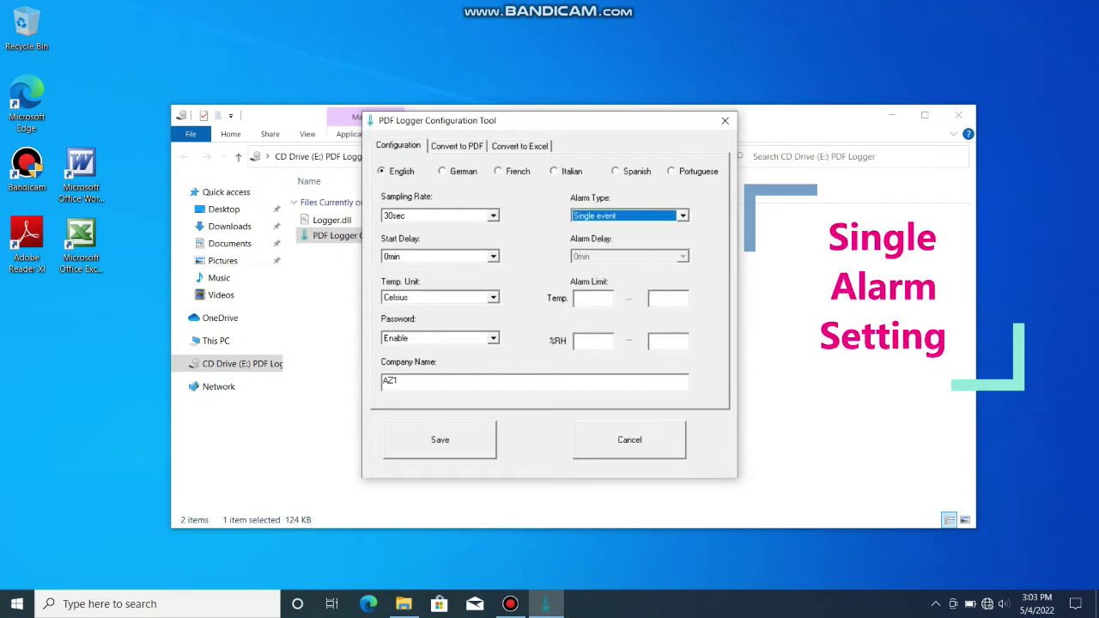
click(592, 298)
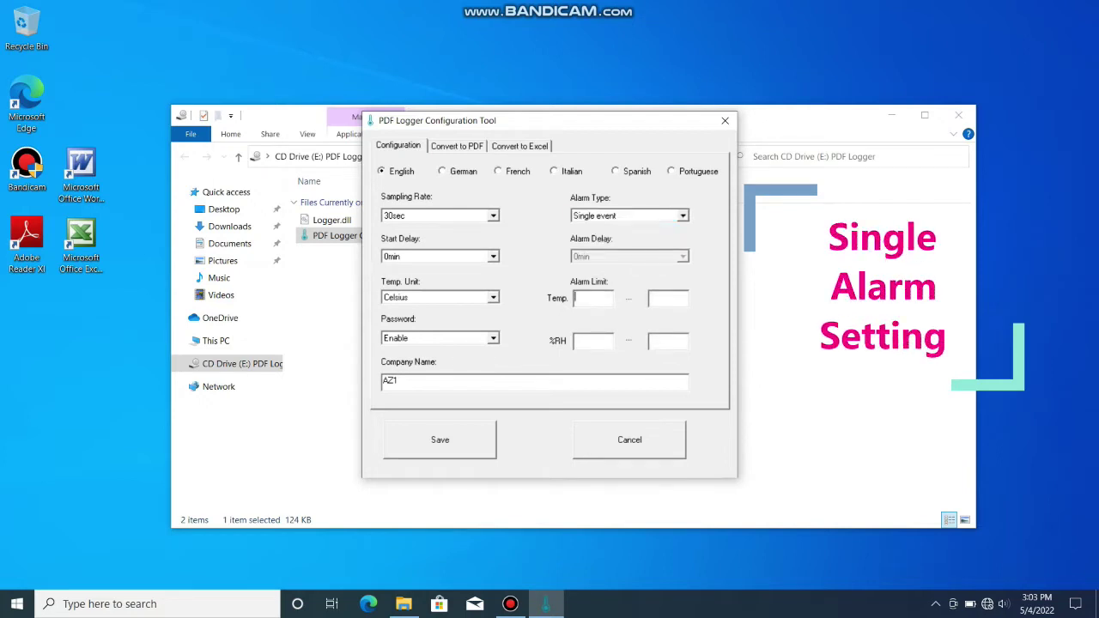
text(20)
click(667, 297)
text(304080)
Change the alarm type to Cumulative, with a 5min alarm delay
click(629, 215)
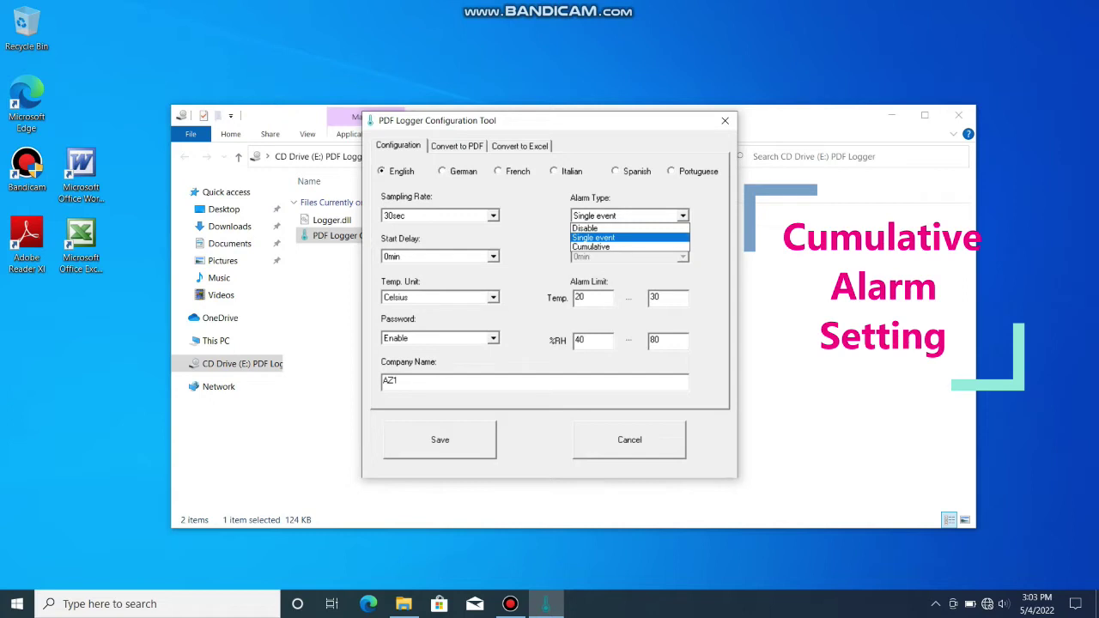
key(Down)
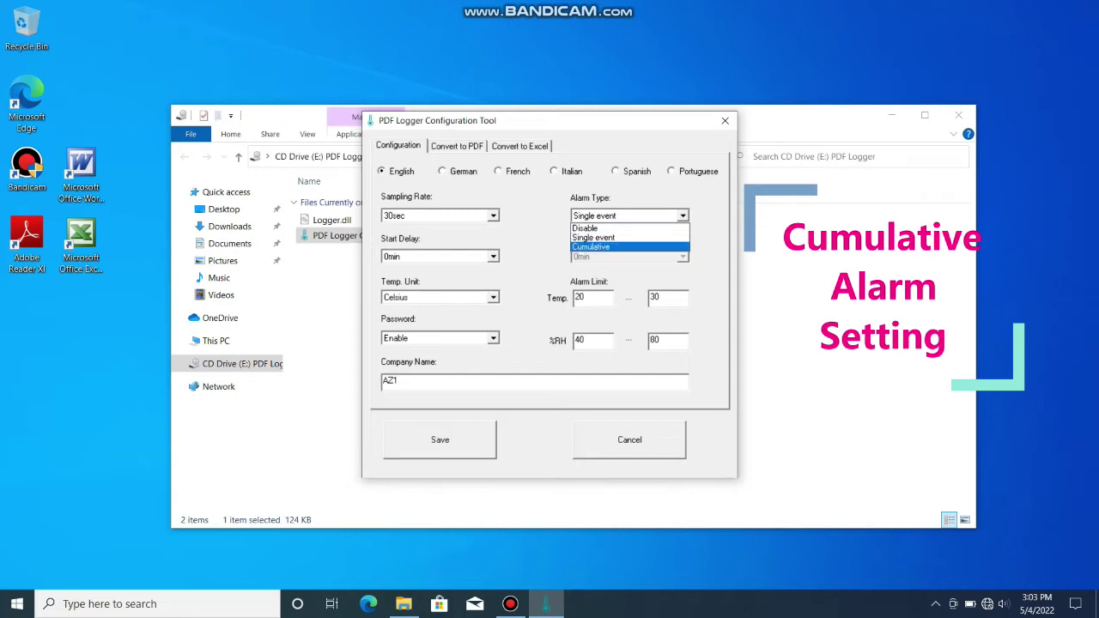
key(Return)
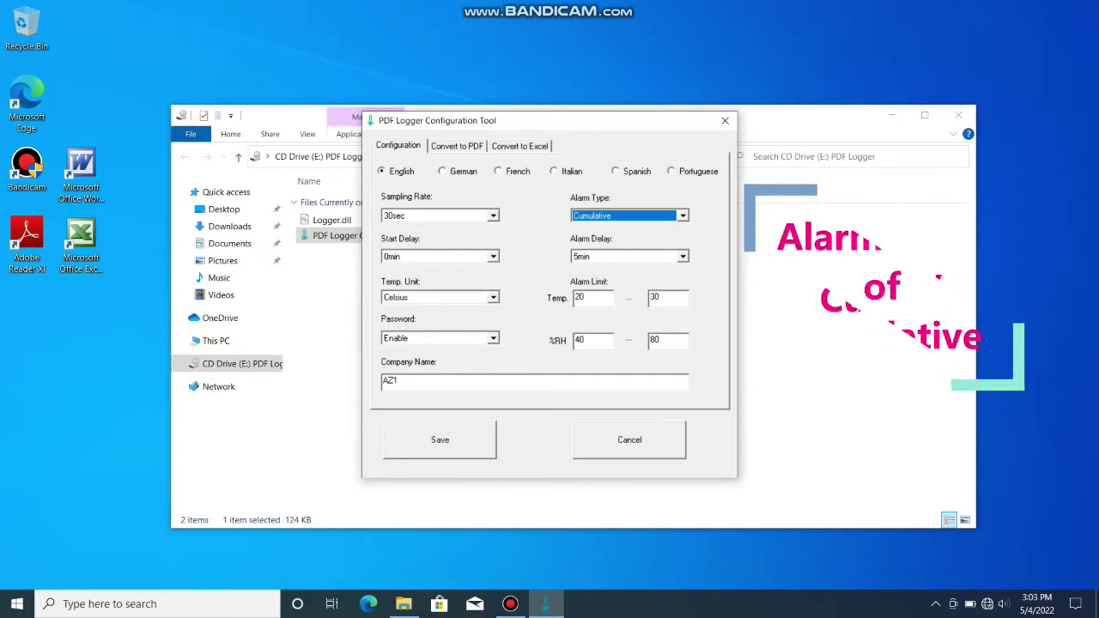
Keep the alarm delay at 5min after checking the 30min option
key(Tab)
key(alt+Down)
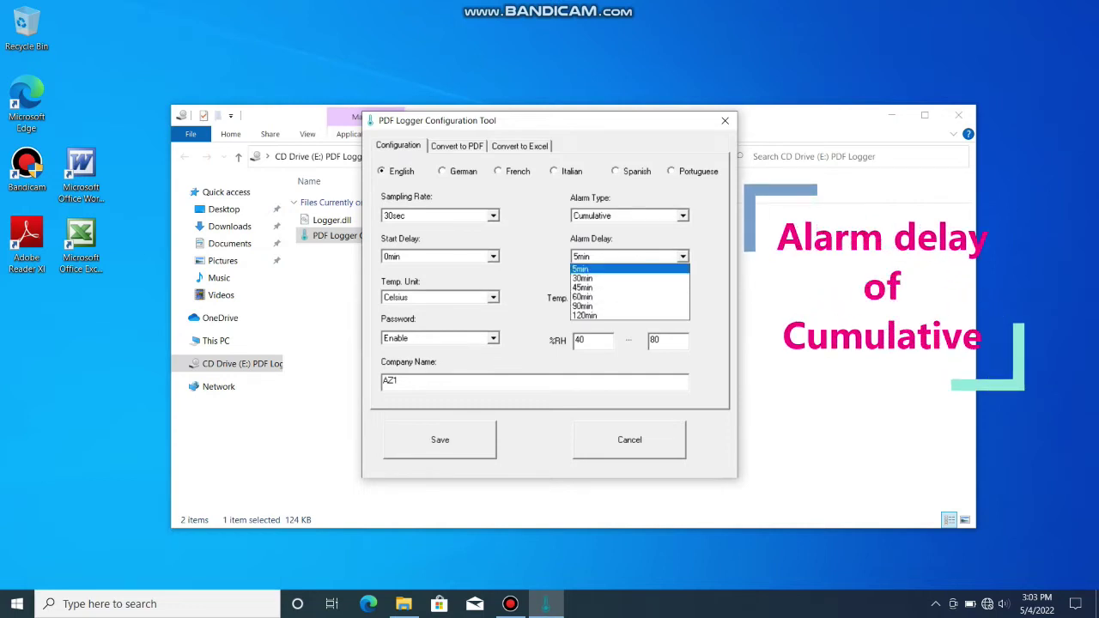
key(Down)
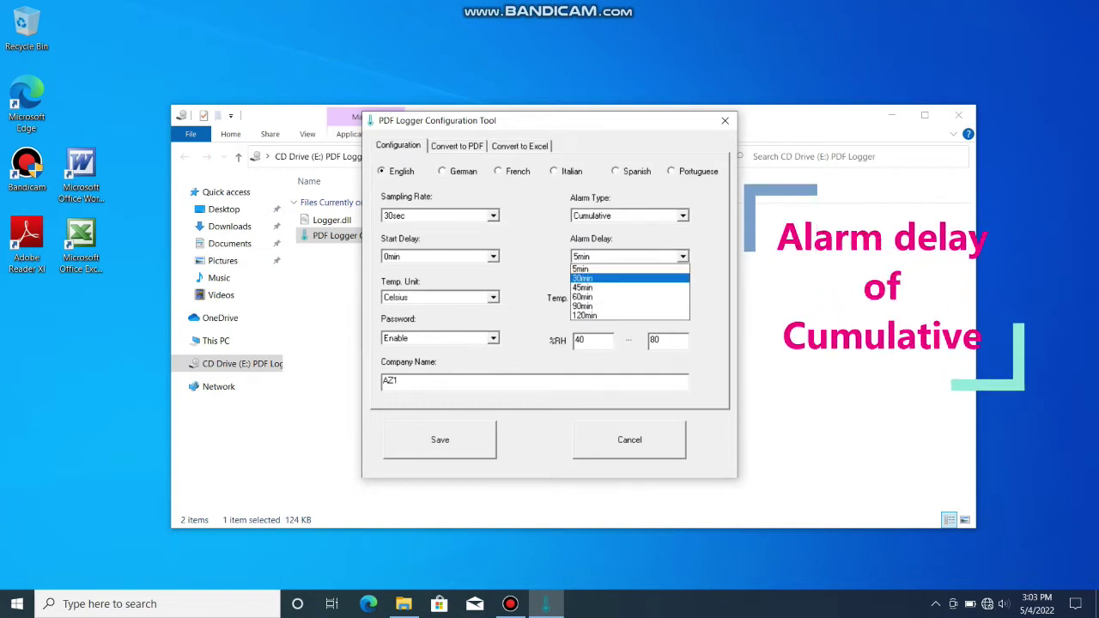
key(Up)
key(Return)
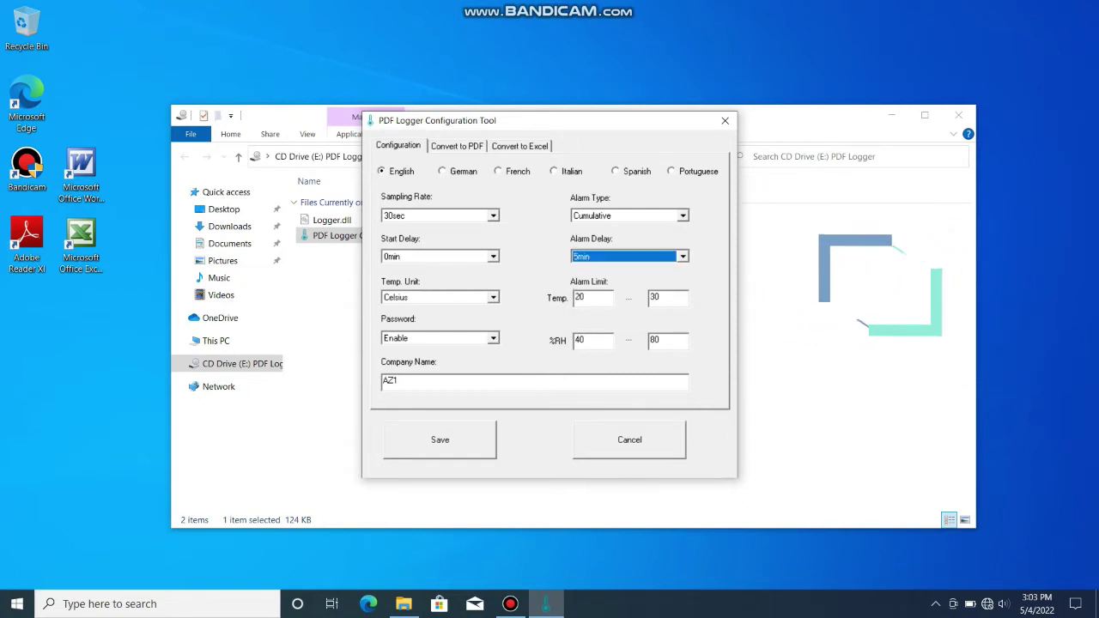
Change the alarm limits to 25–35 °C and 50–80 %RH and save to the logger
key(Tab)
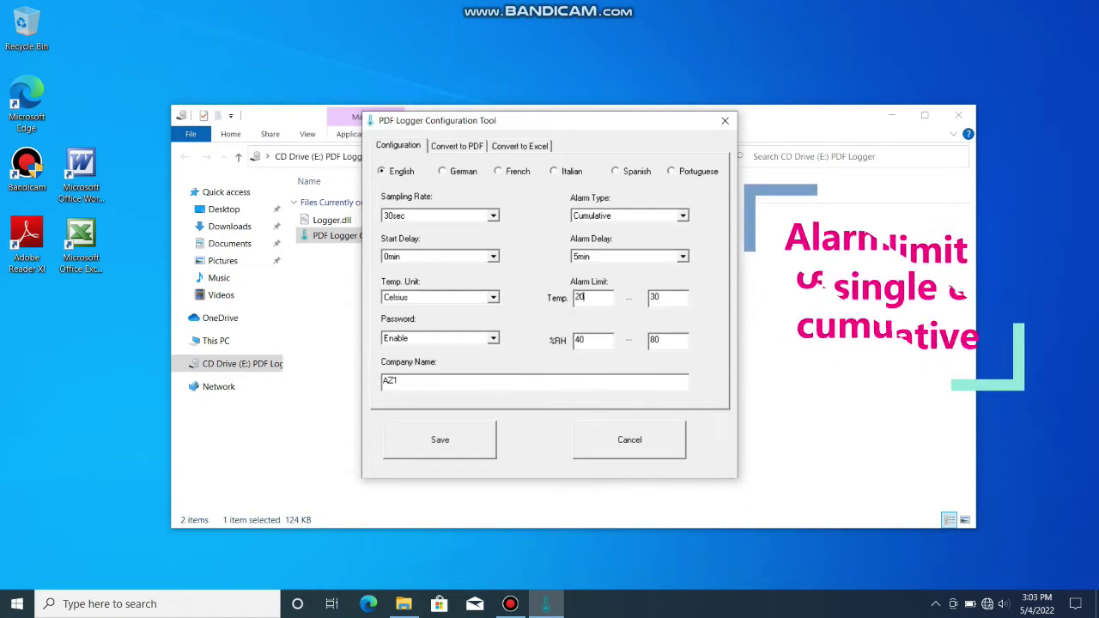
text(25)
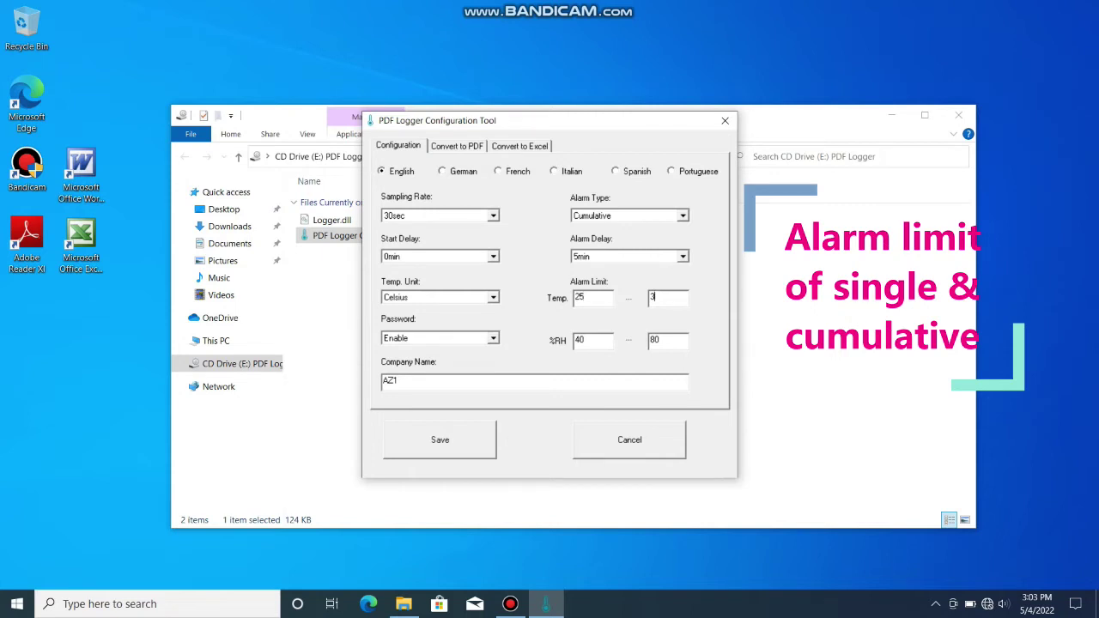
click(584, 339)
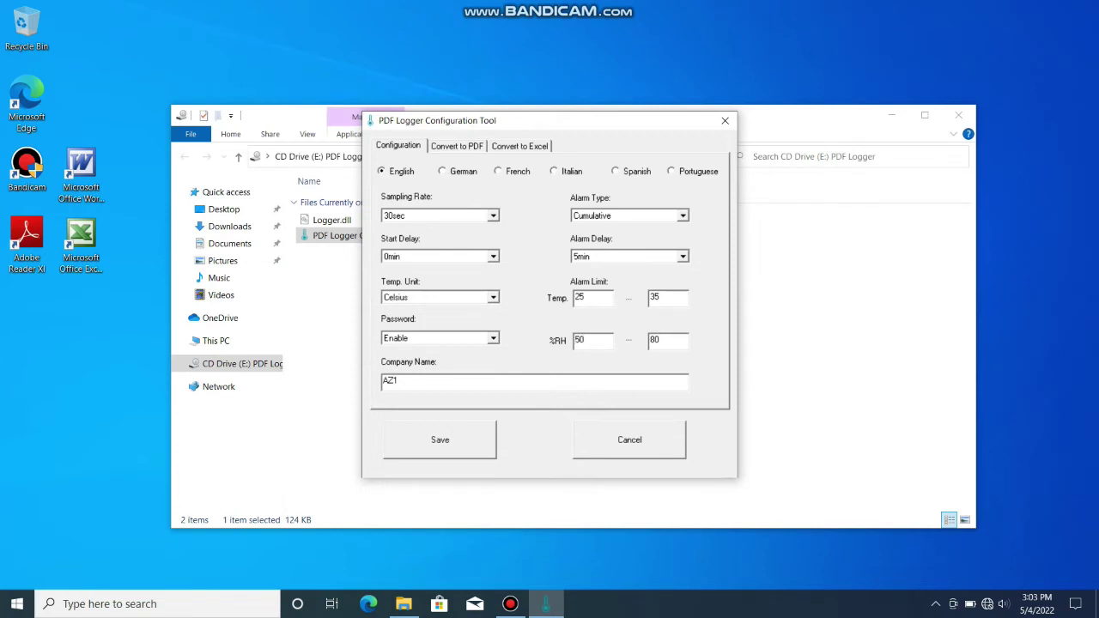
click(439, 439)
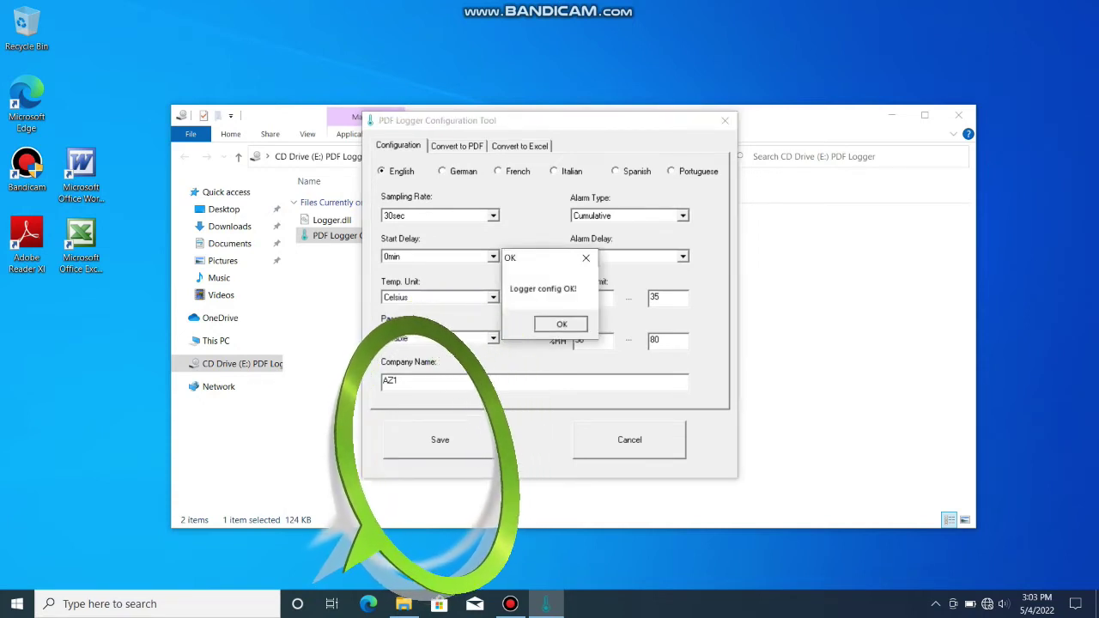
Dismiss 'Logger config OK!', then close the configuration tool and the PDF Logger folder
key(Return)
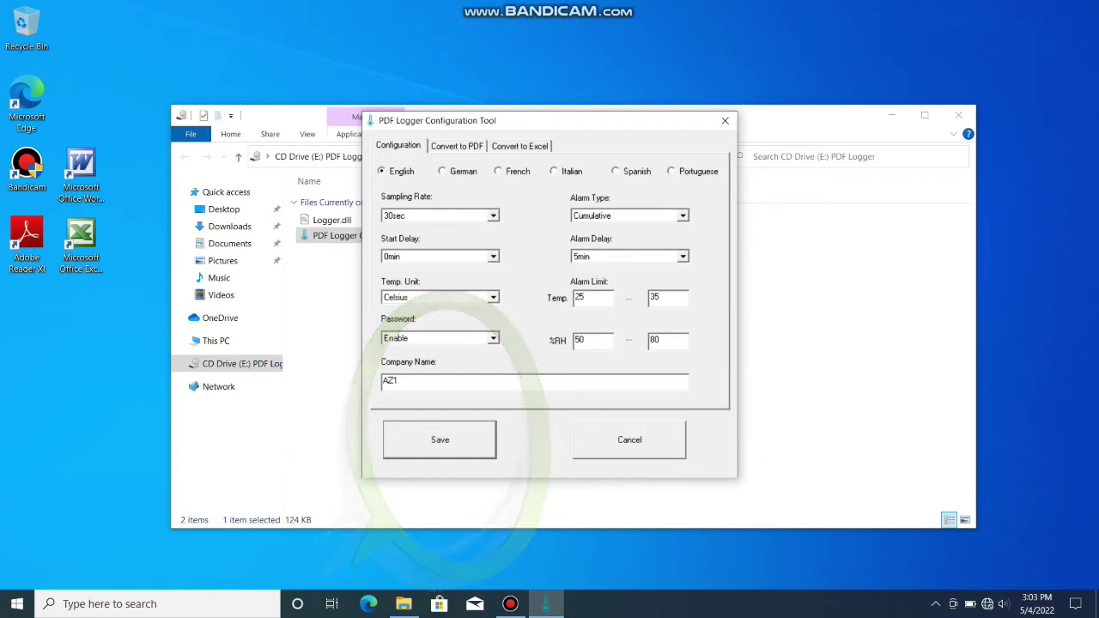
click(725, 120)
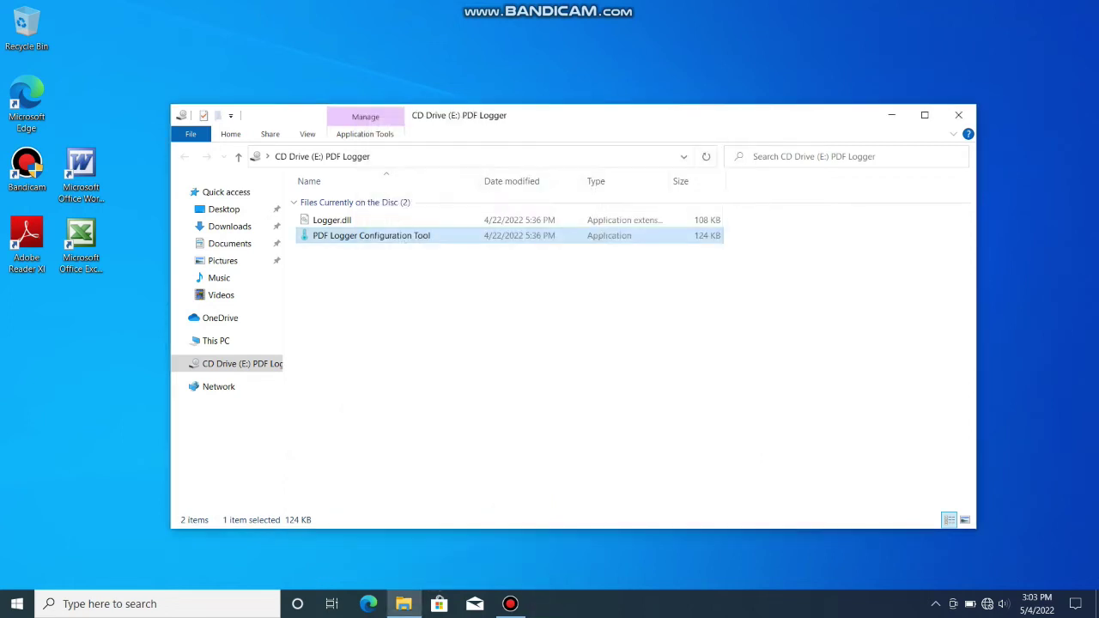
click(958, 115)
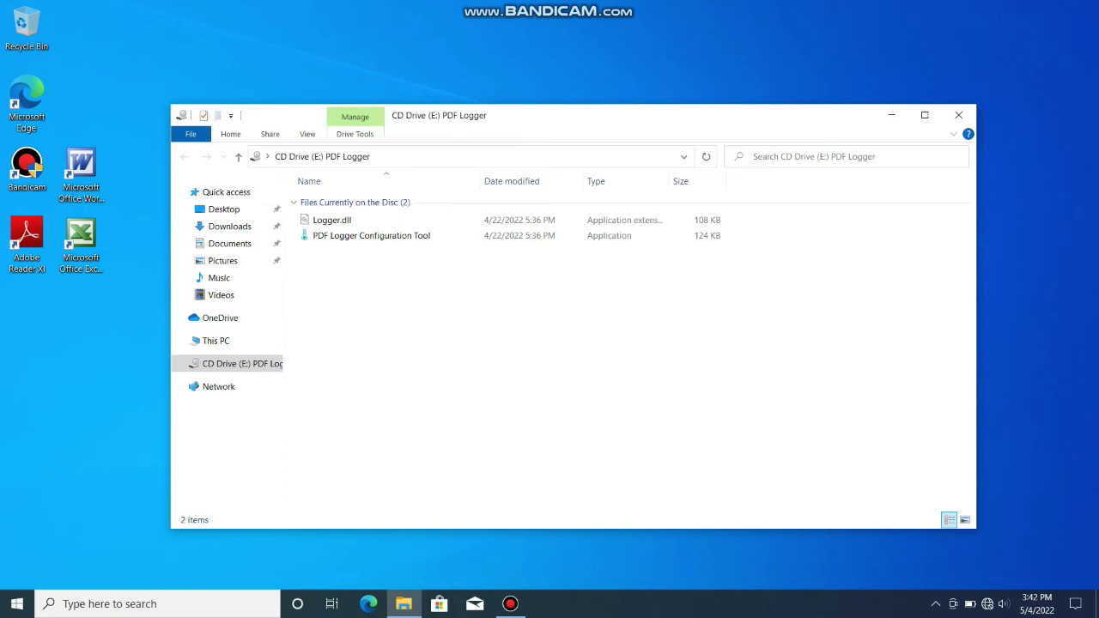
Launch the configuration tool with its password and switch to the Convert to PDF tab
click(377, 237)
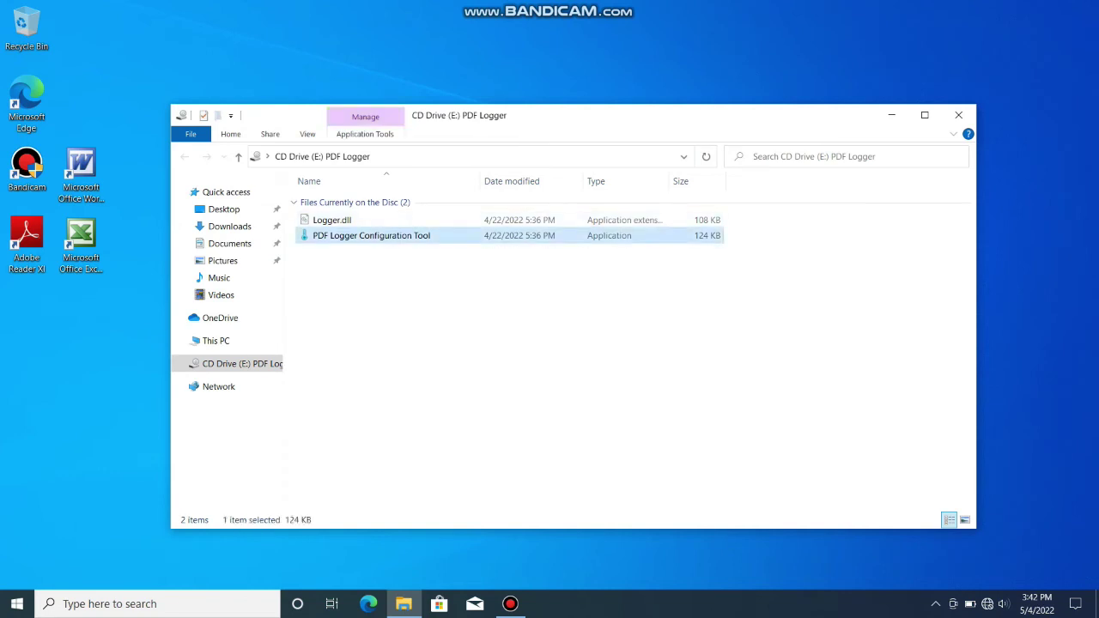
key(Return)
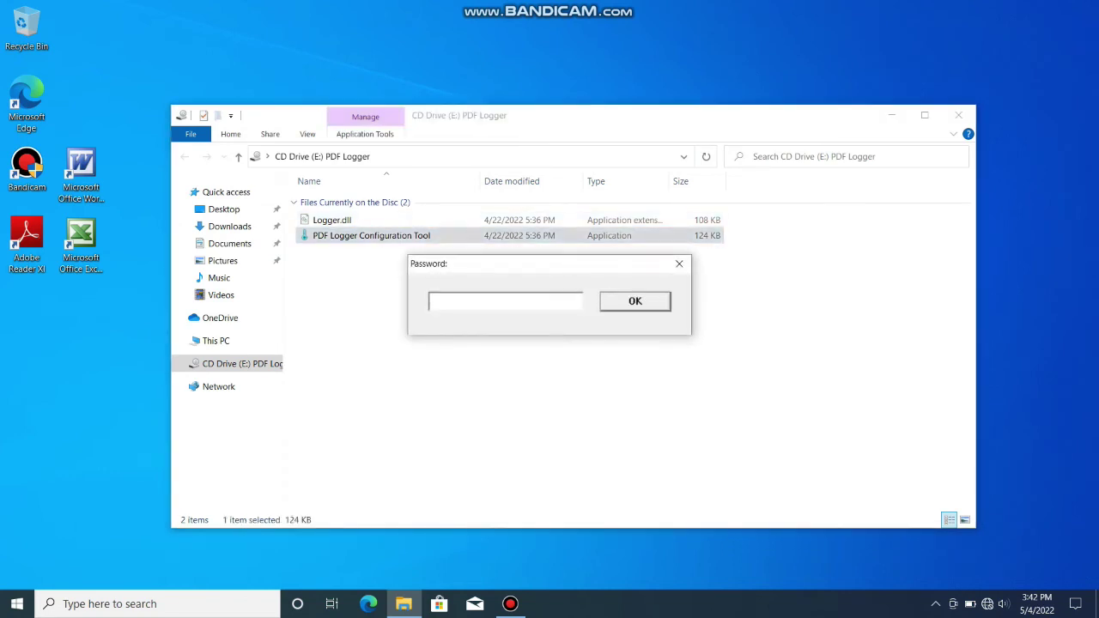
text(8888)
key(Return)
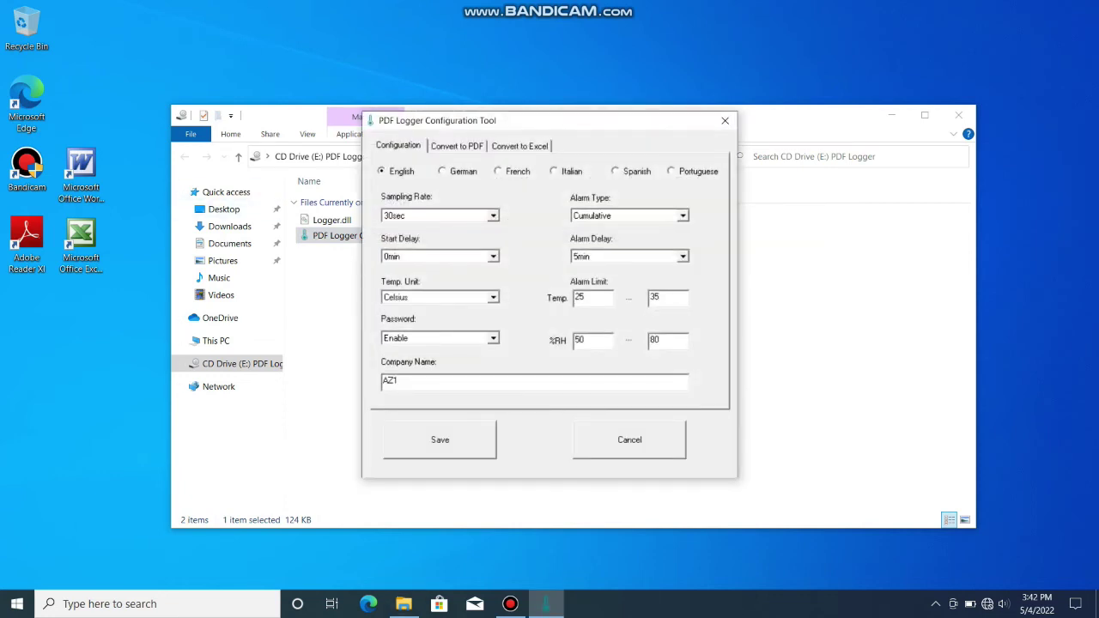
key(ctrl+Tab)
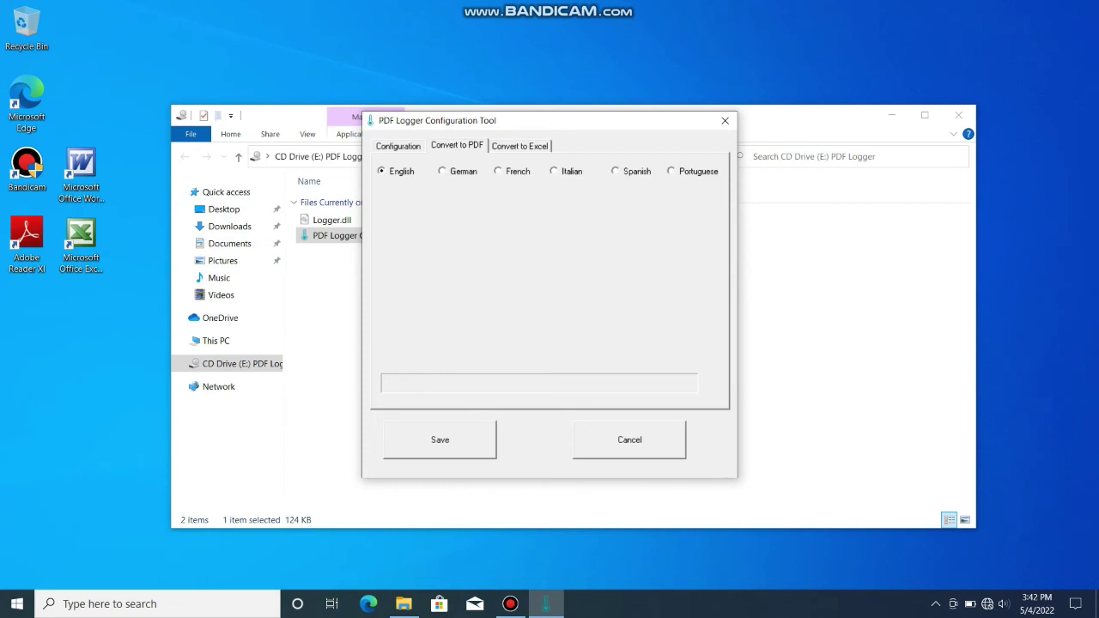
Start saving the PDF report and choose Desktop as the save location
key(Tab)
key(Return)
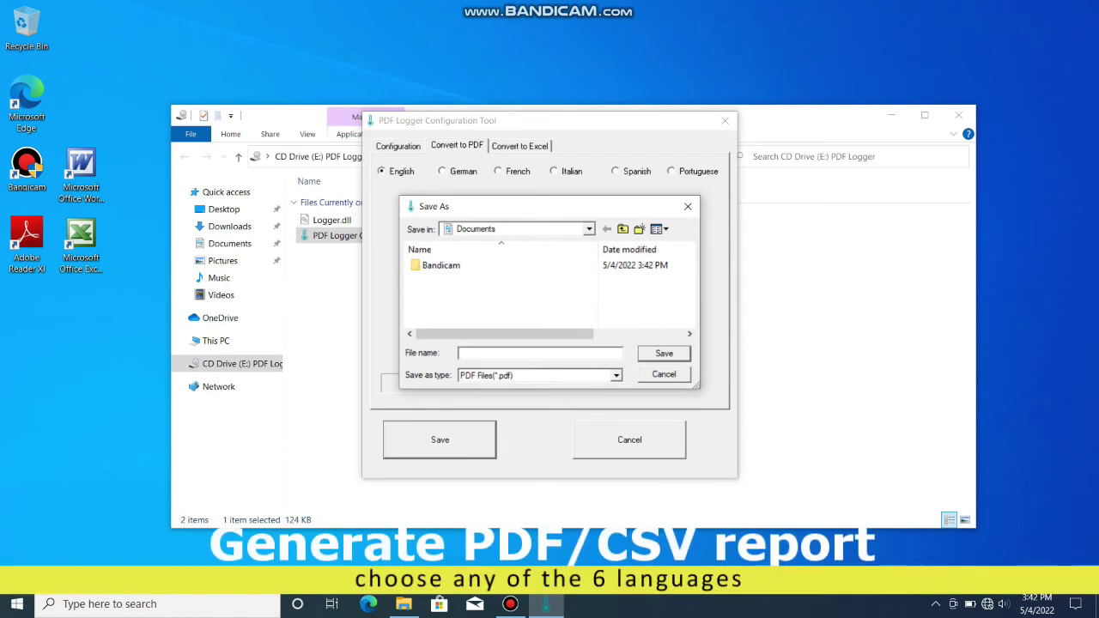
key(shift+Tab)
key(shift+Tab)
key(alt+Down)
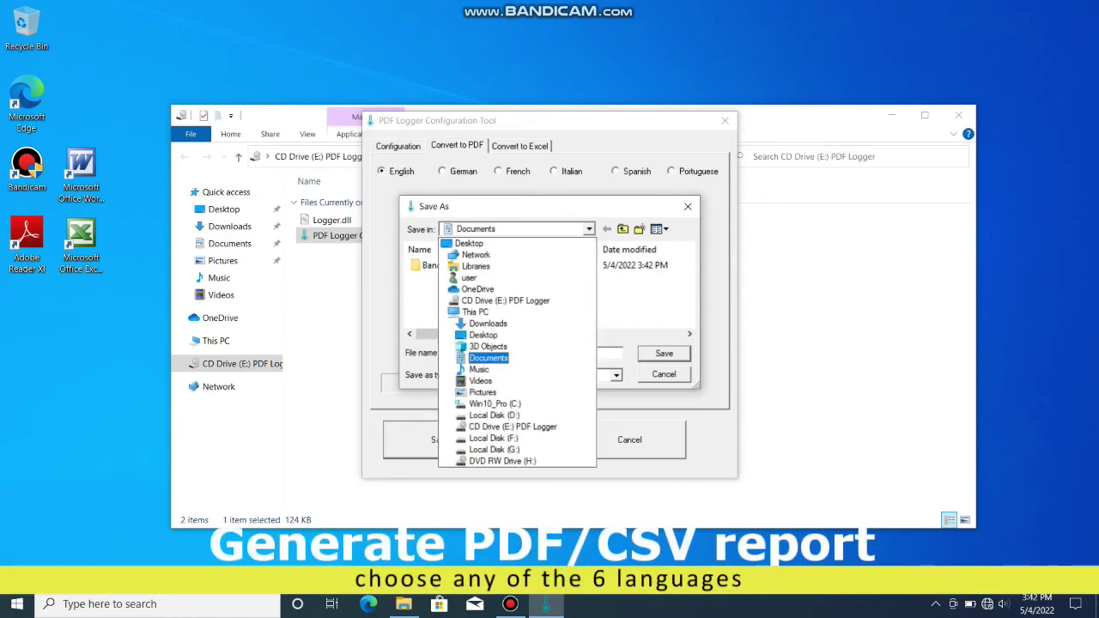
key(Home)
key(Return)
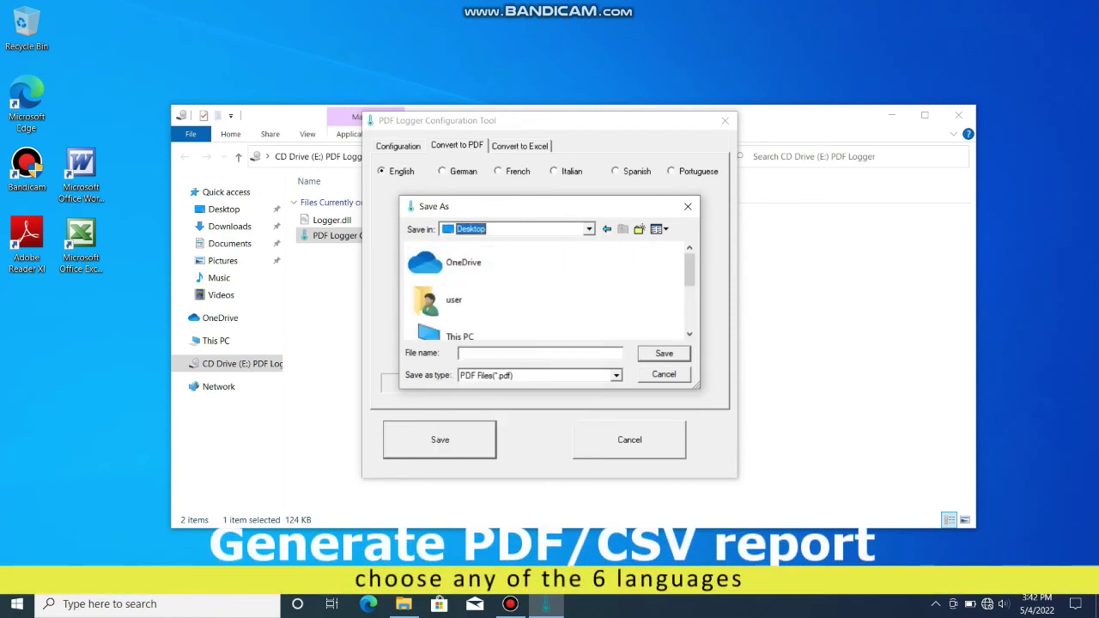
Save the report as 88081 and acknowledge the 'Export PDF file OK.' message
click(541, 353)
text(88081)
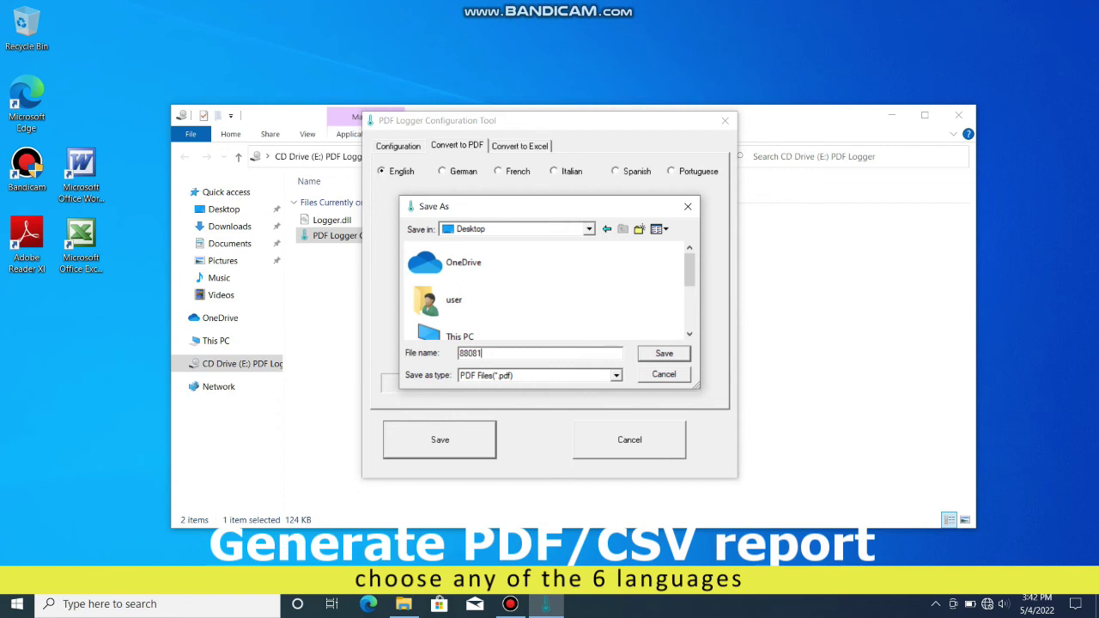
key(Return)
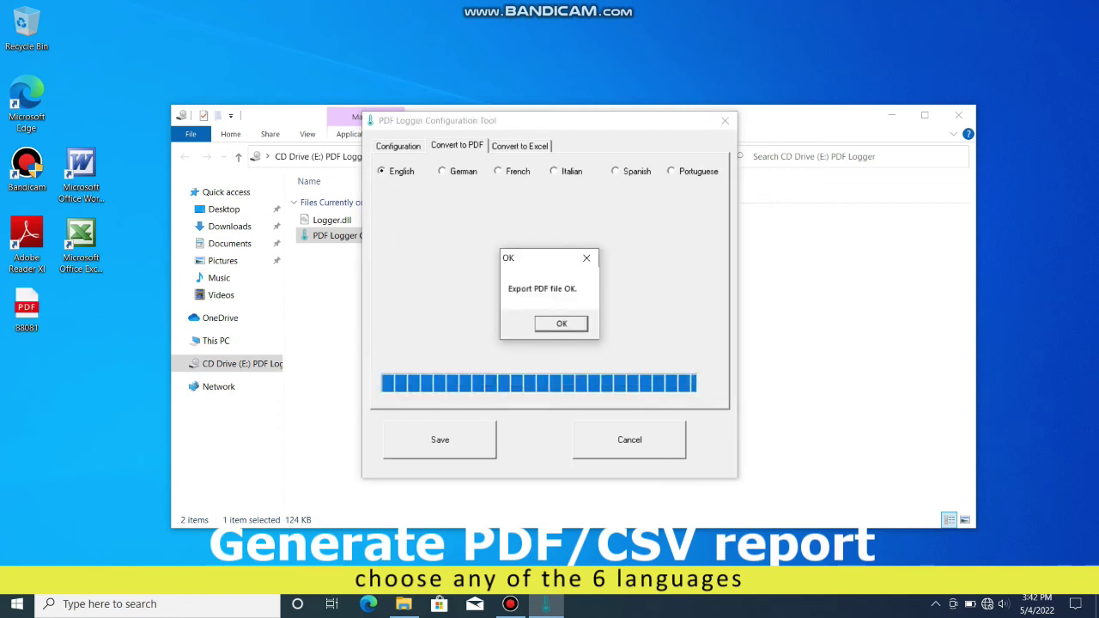
key(Return)
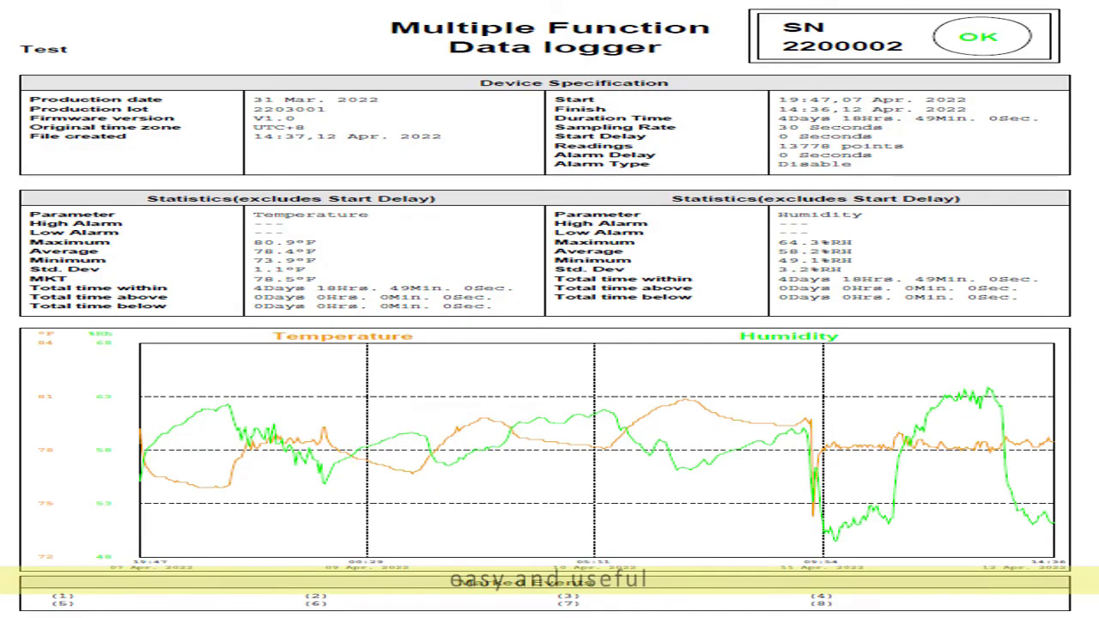
scroll(550, 309, down, 20)
scroll(549, 283, down, 10)
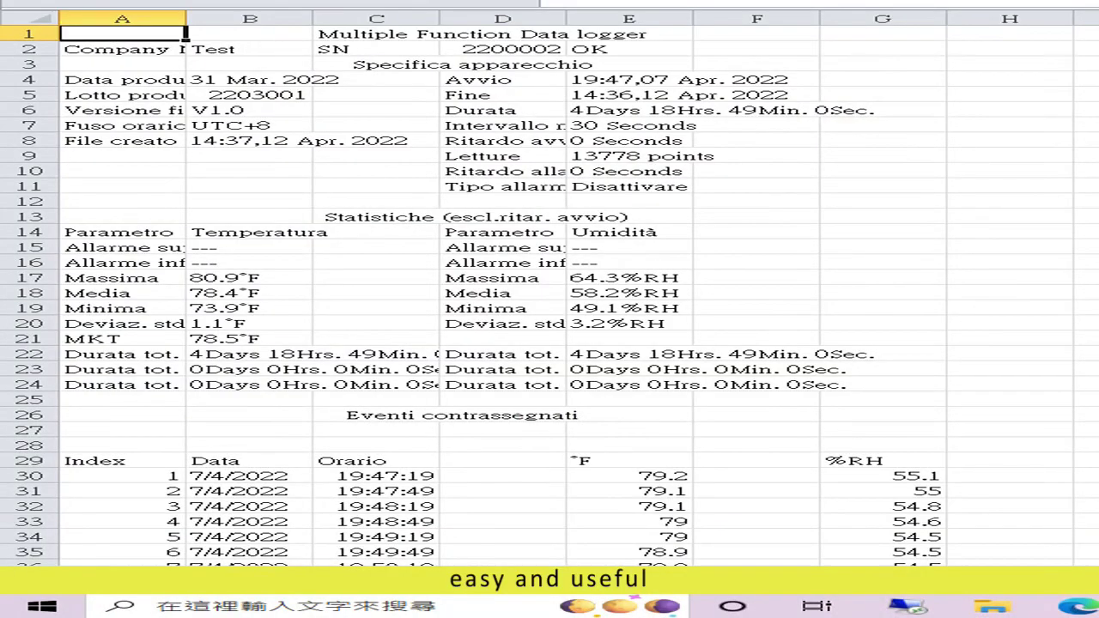
scroll(550, 292, down, 17)
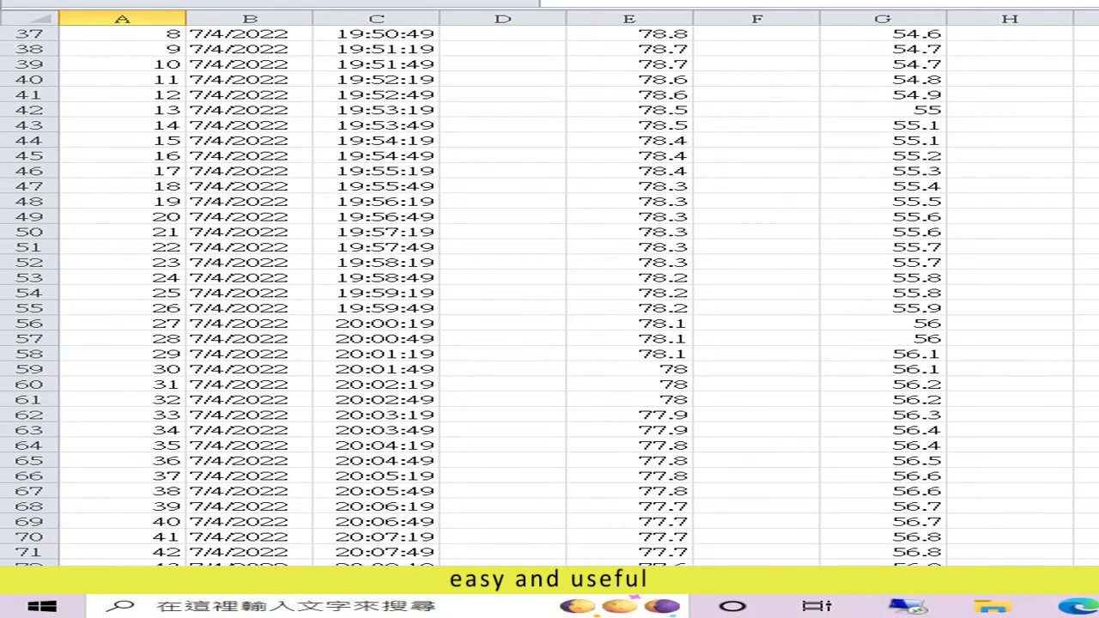
scroll(549, 292, down, 11)
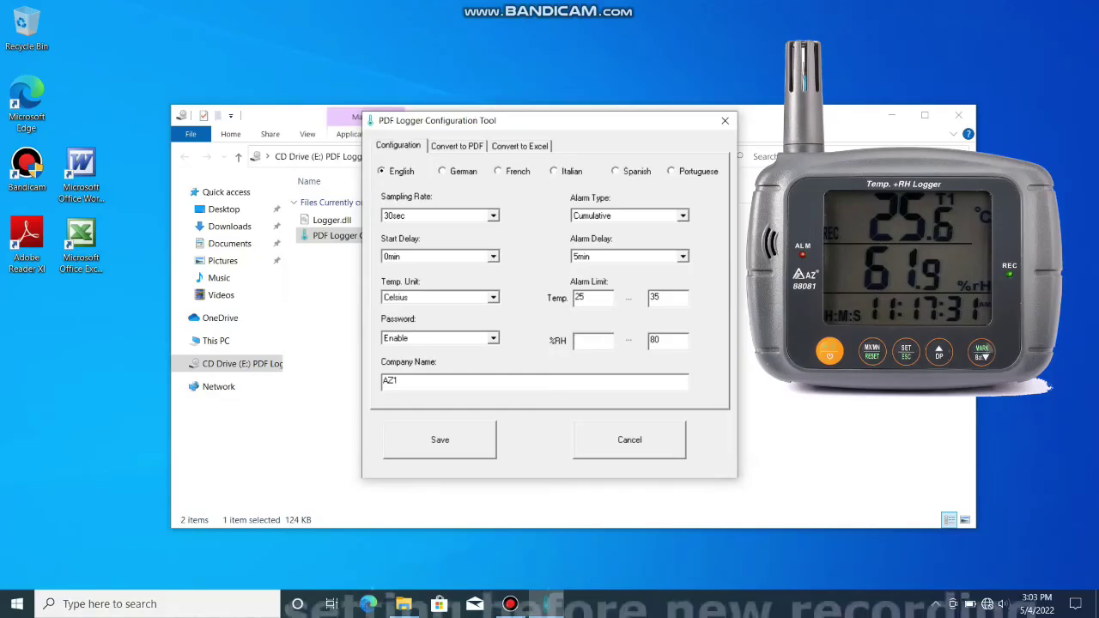
Re-enter 50 as the %RH lower limit and save, getting 'Logger config OK!'
text(50)
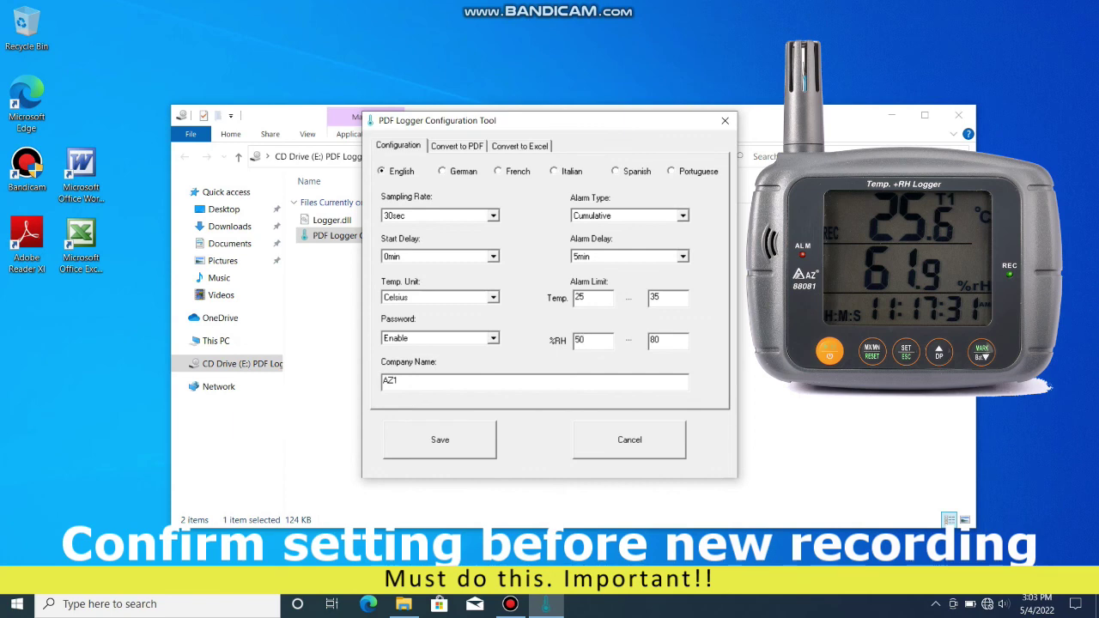
key(Return)
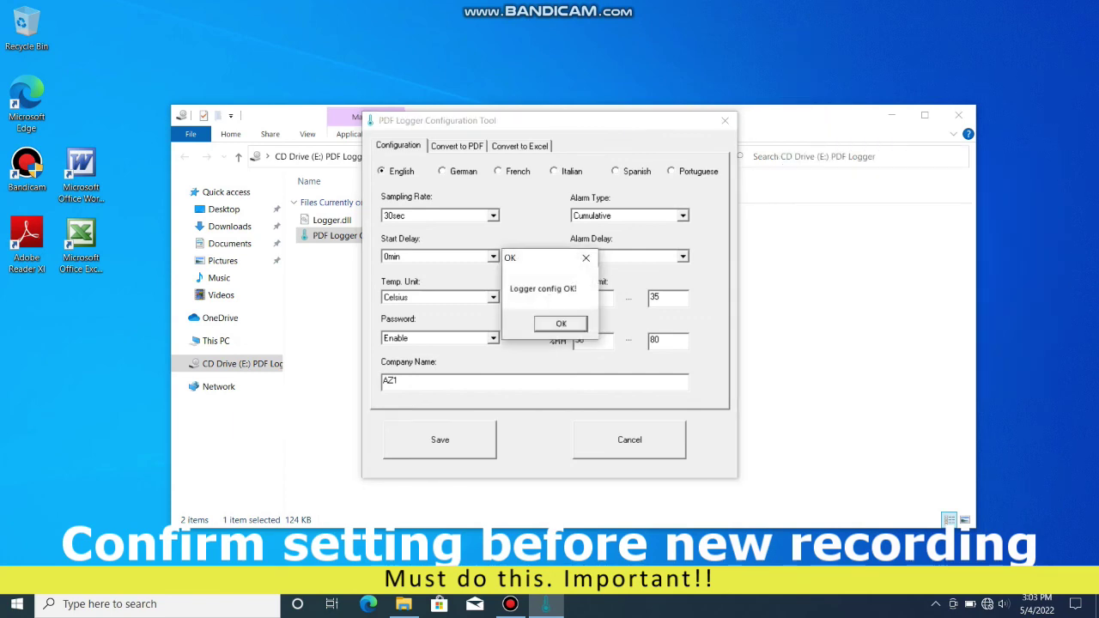